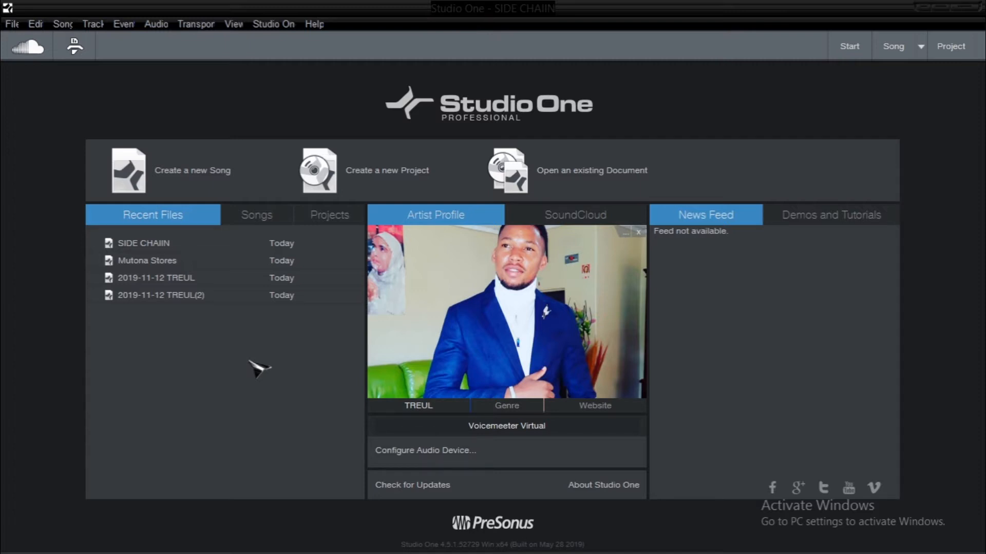
Step: Open the recent song SIDE CHAIIN, play back part of the loop, and select the Rrwheezysauce 808 track
left_click(150, 245)
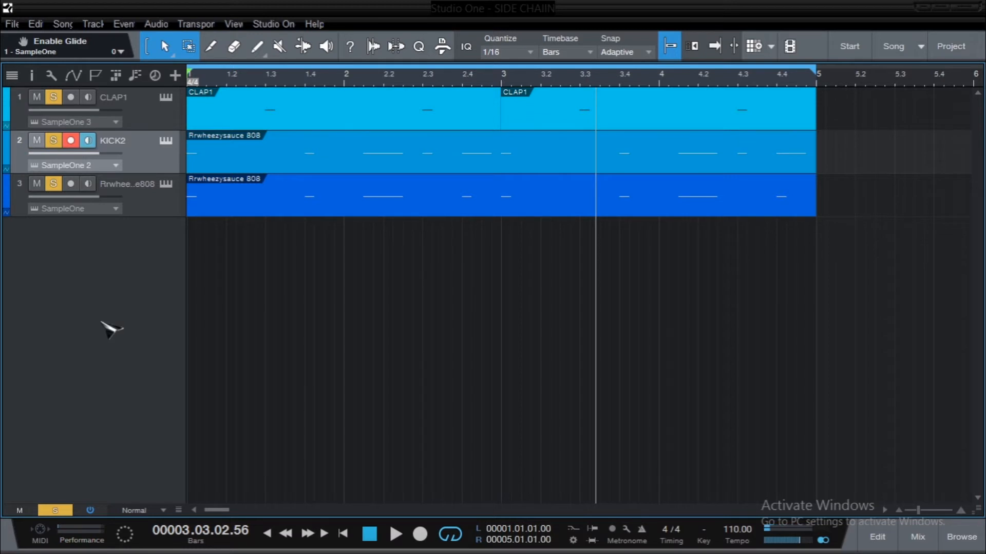
key("space")
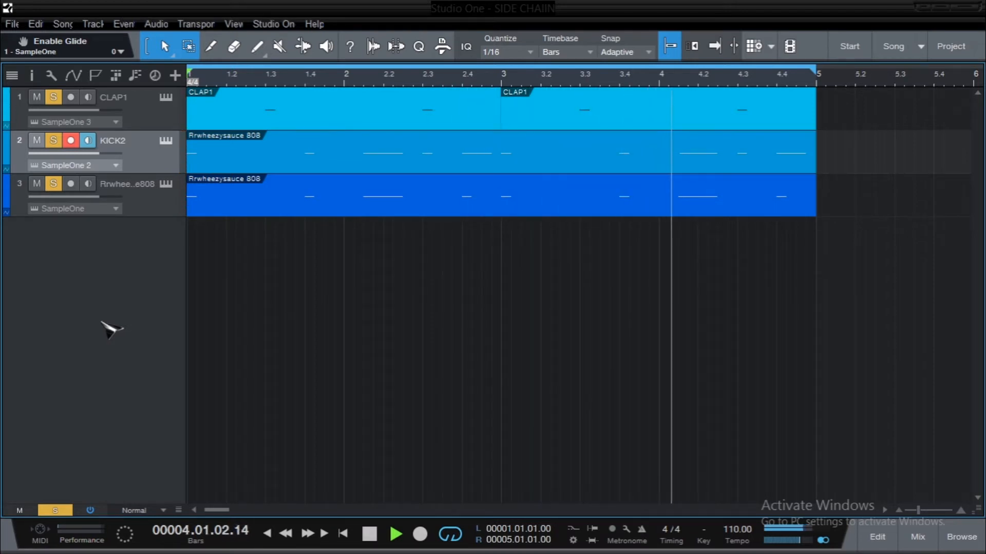
key("space")
key("Down")
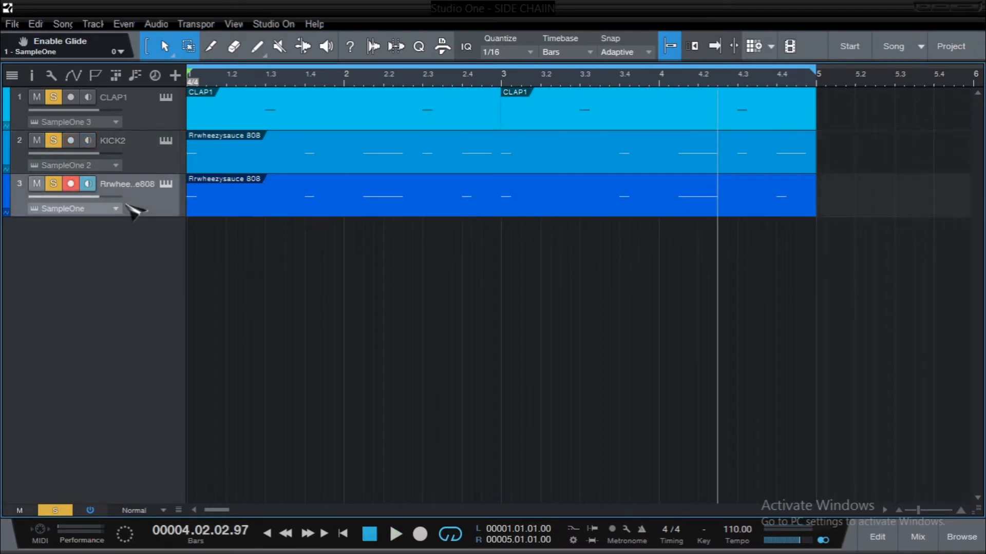
Step: Inspect the Limiter's settings on the Main channel in the mixer, leaving the mixer closed
left_click(917, 537)
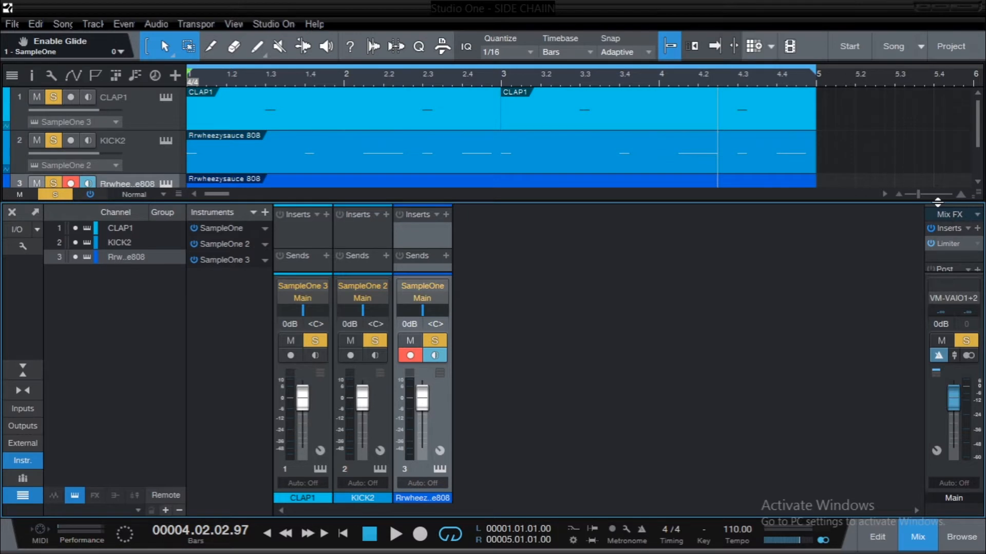
left_click_drag(937, 202, 934, 117)
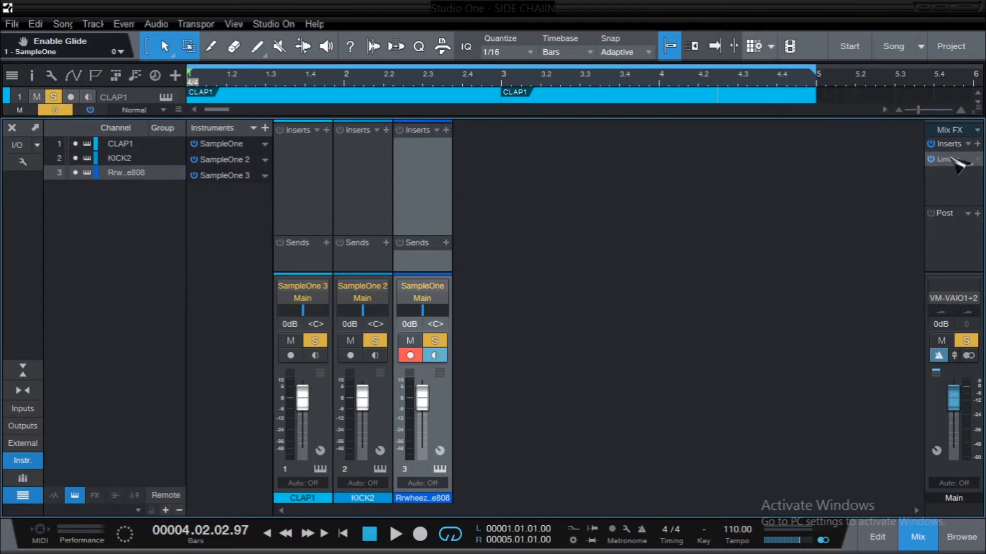
left_click(973, 160)
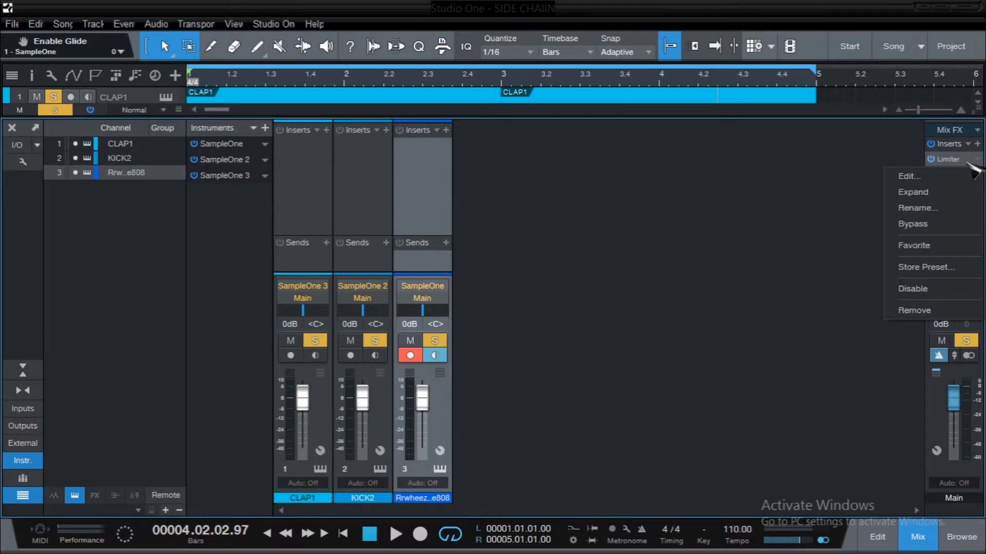
left_click(941, 176)
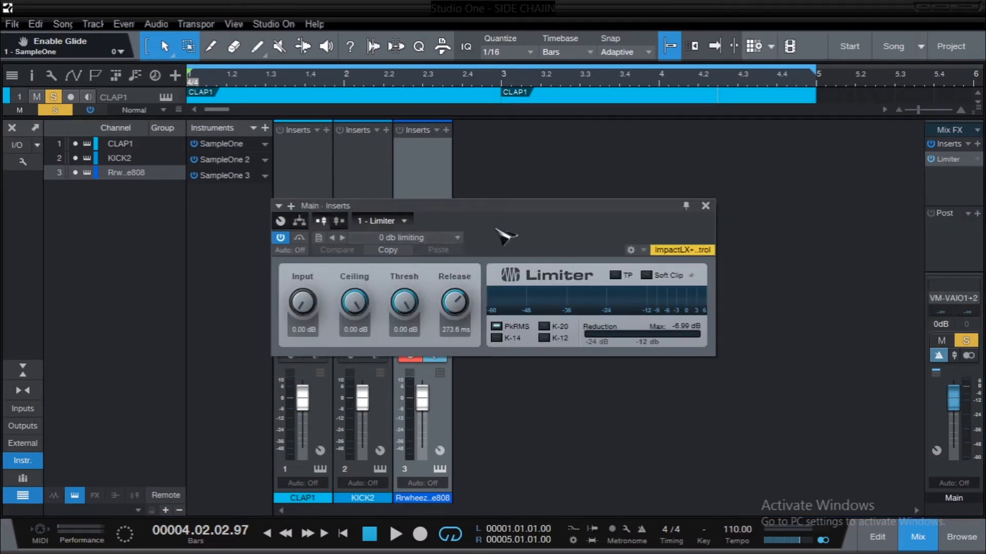
left_click(705, 206)
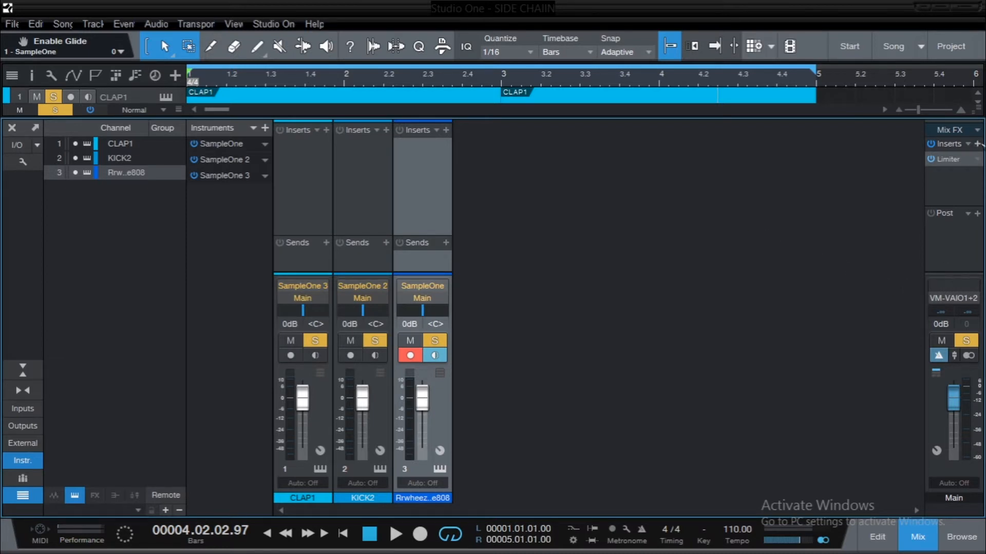
left_click(978, 131)
left_click(936, 162)
left_click(919, 536)
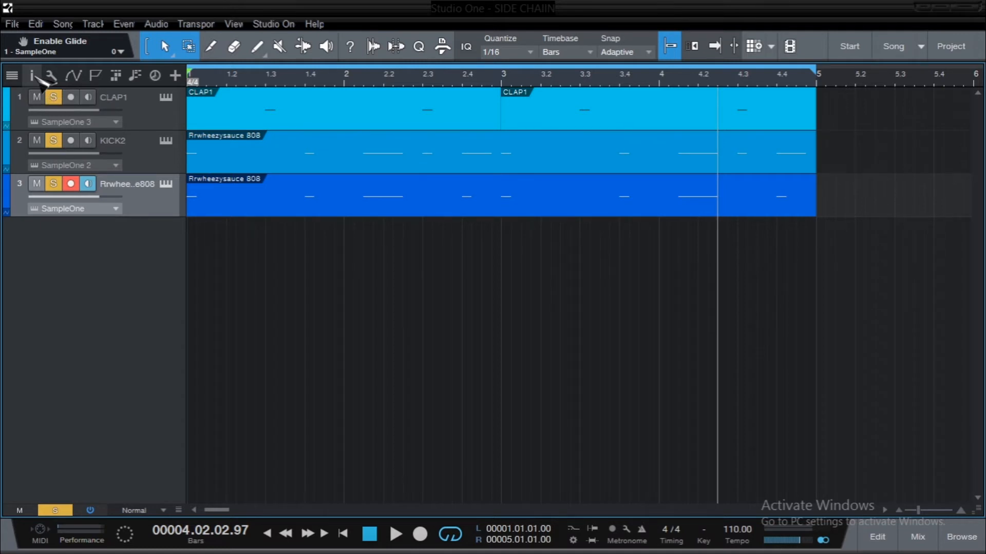
Step: Insert a Compressor on the Rrwheezysauce 808 track
left_click(32, 76)
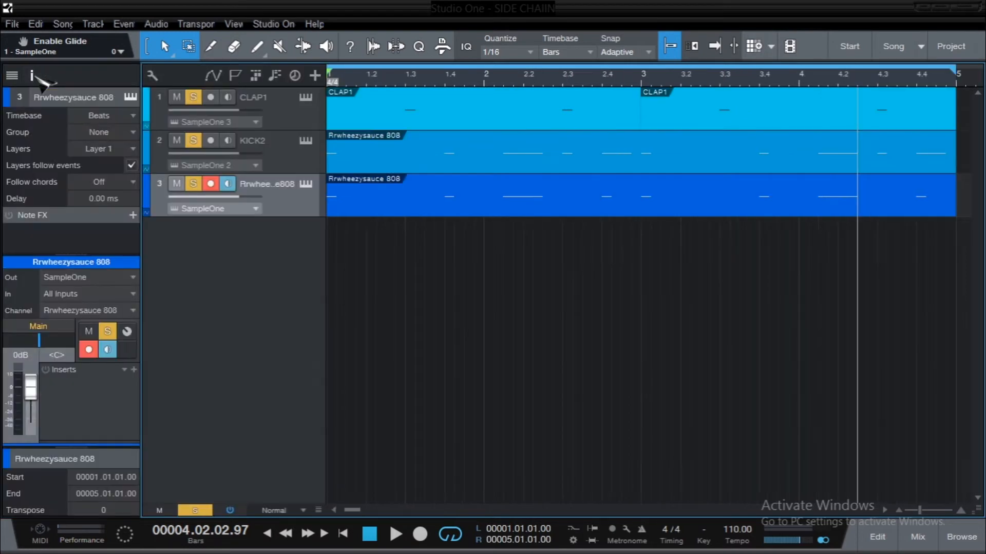
left_click(133, 369)
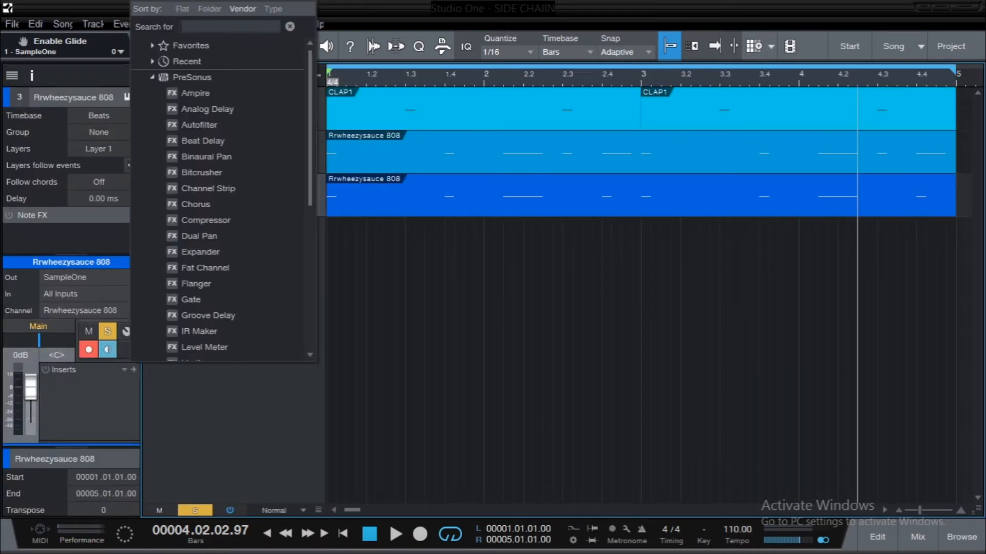
type("COMP")
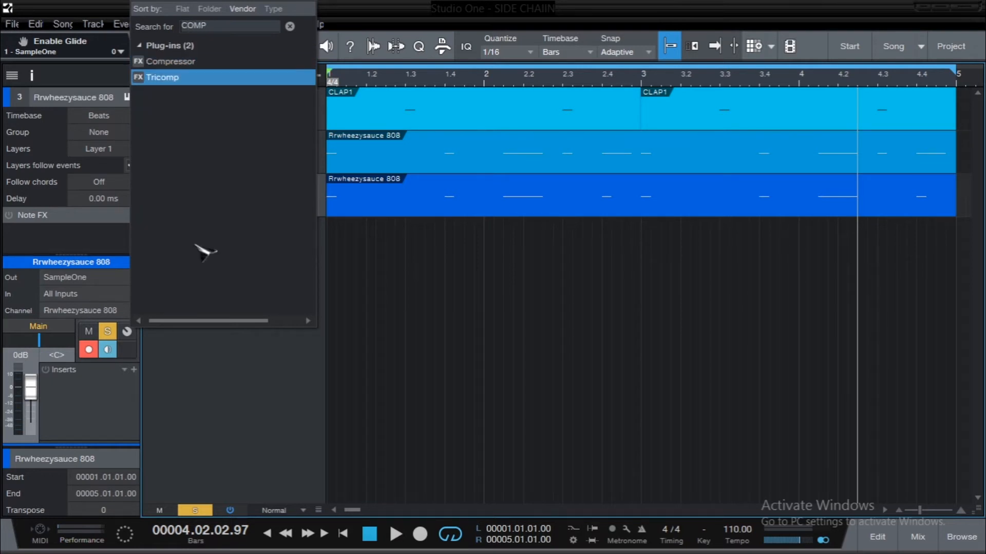
left_click(197, 57)
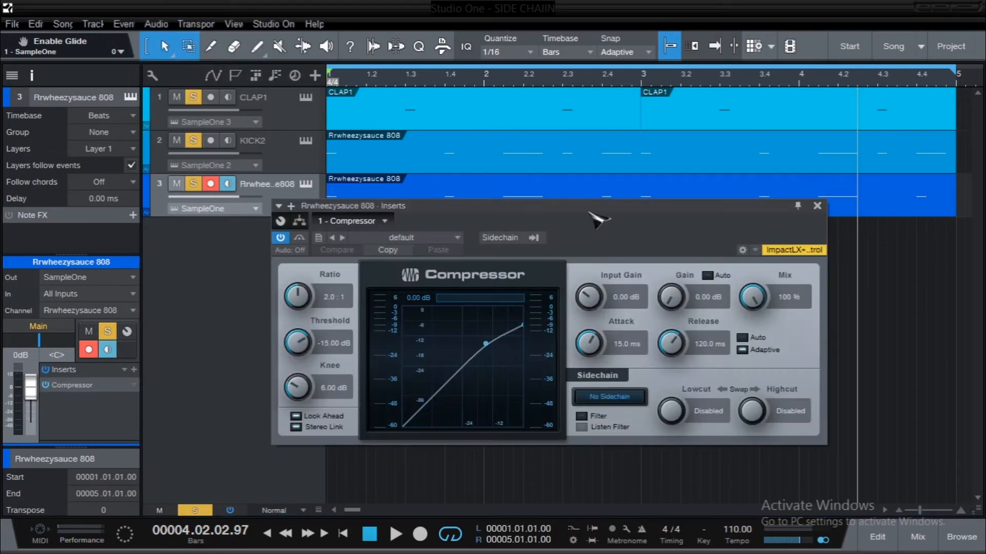
Step: Enable the external sidechain on the 808 track's Compressor and close the plug-in window
left_click_drag(594, 206, 544, 170)
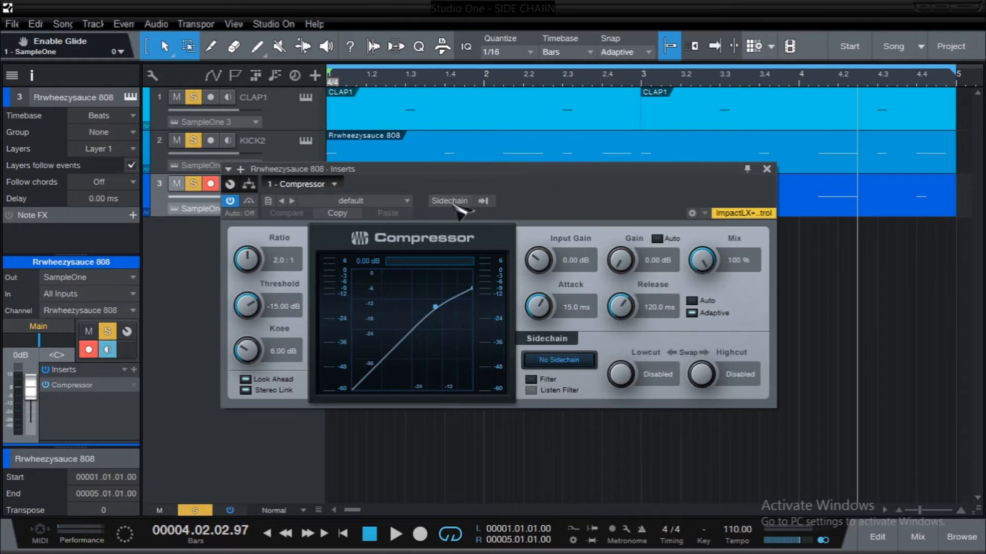
left_click(459, 205)
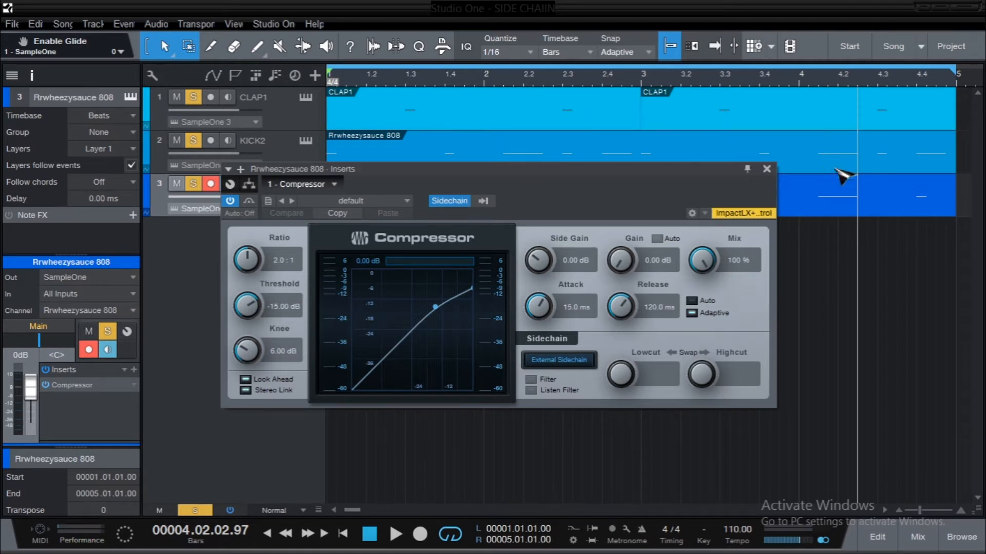
left_click(766, 169)
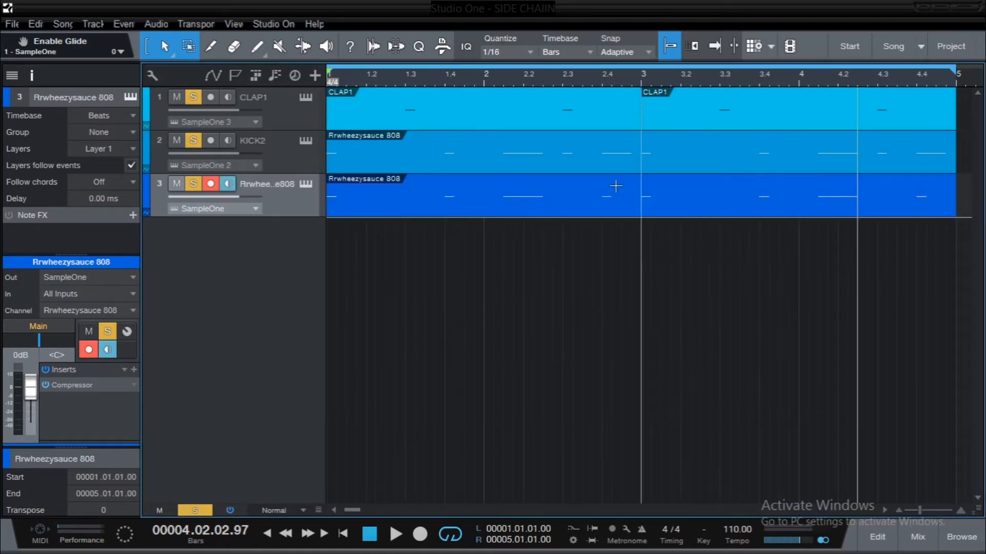
Step: Take CLAP1 out of solo and reveal the Sends section for the KICK2 track in the inspector
left_click(280, 162)
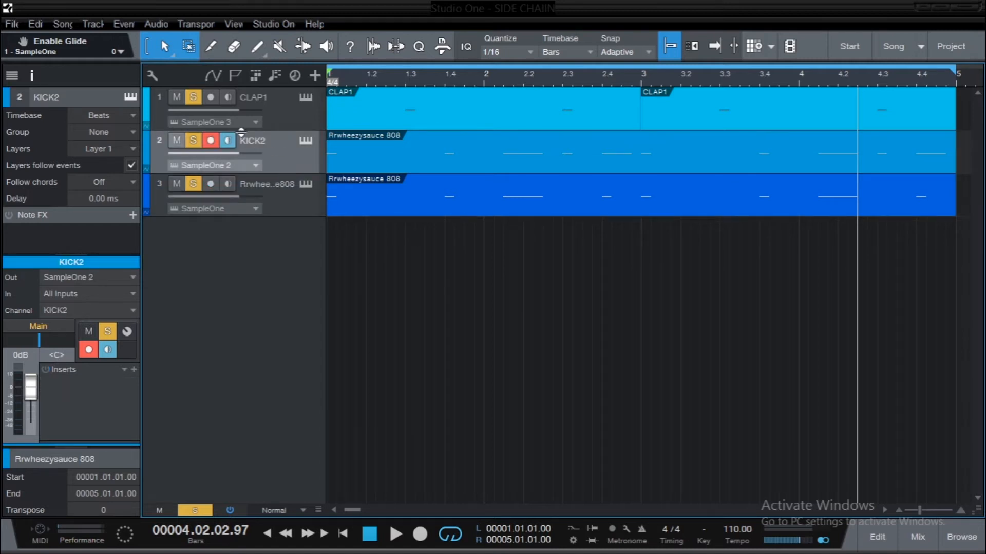
left_click(194, 98)
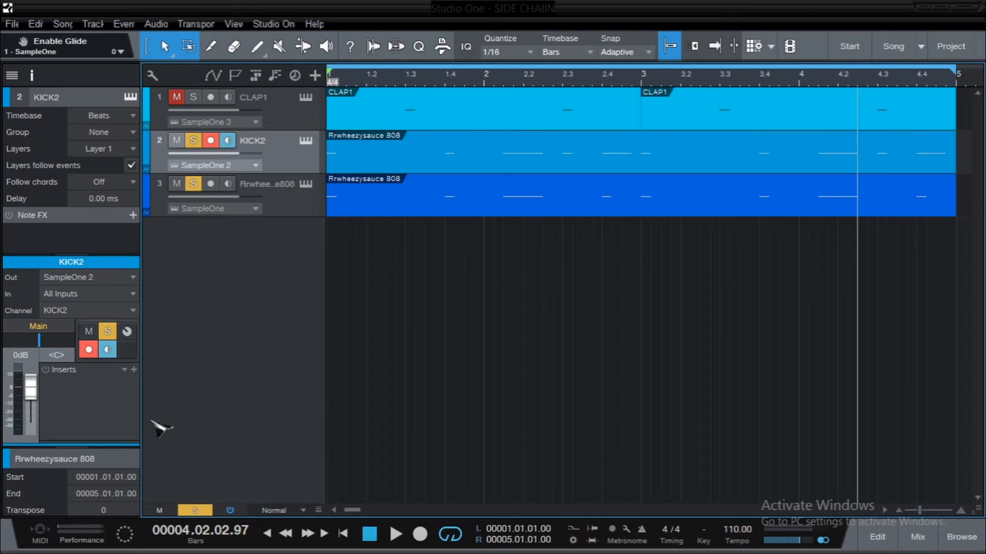
left_click_drag(96, 442, 96, 395)
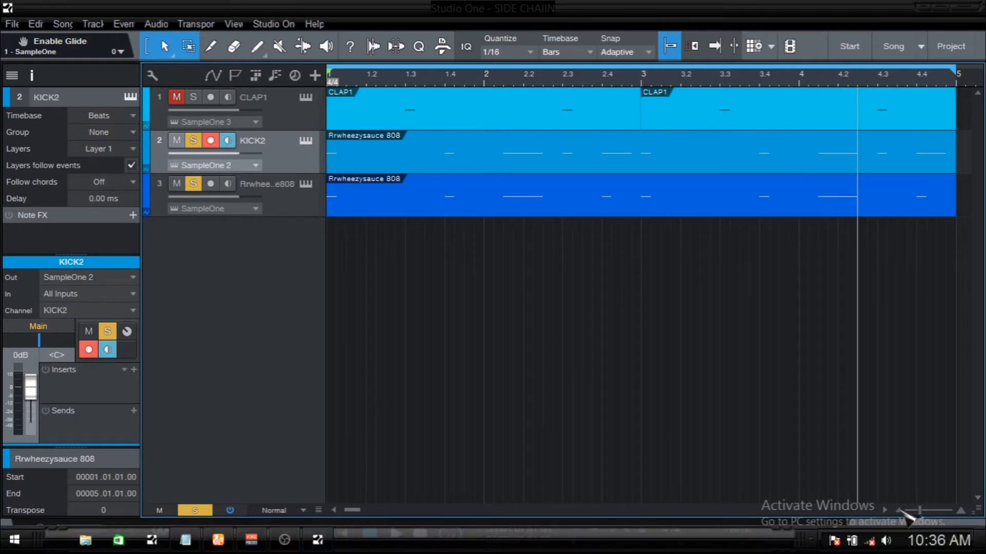
Step: Add a send on the KICK2 channel to the sidechain of the Rrwheezysauce 808 Compressor
left_click(918, 536)
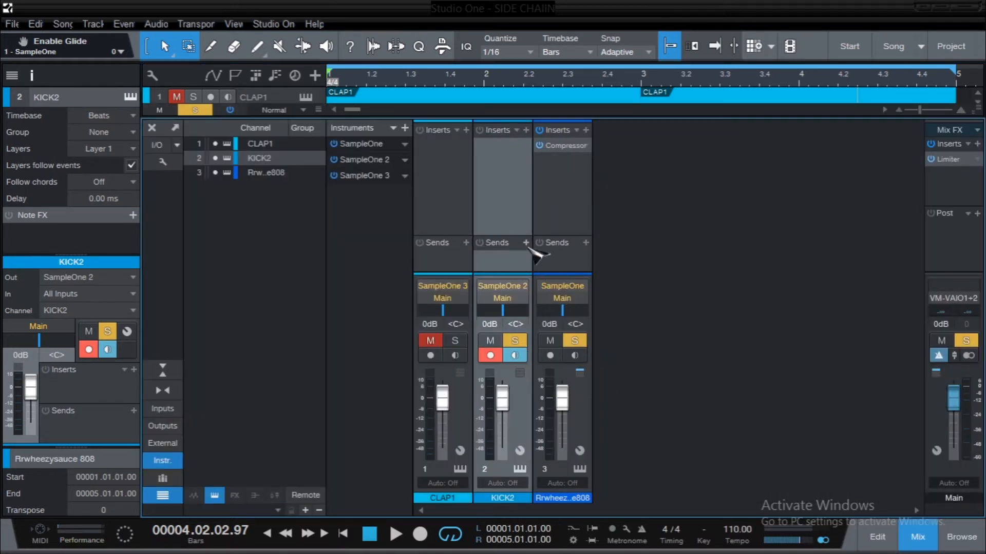
left_click(528, 248)
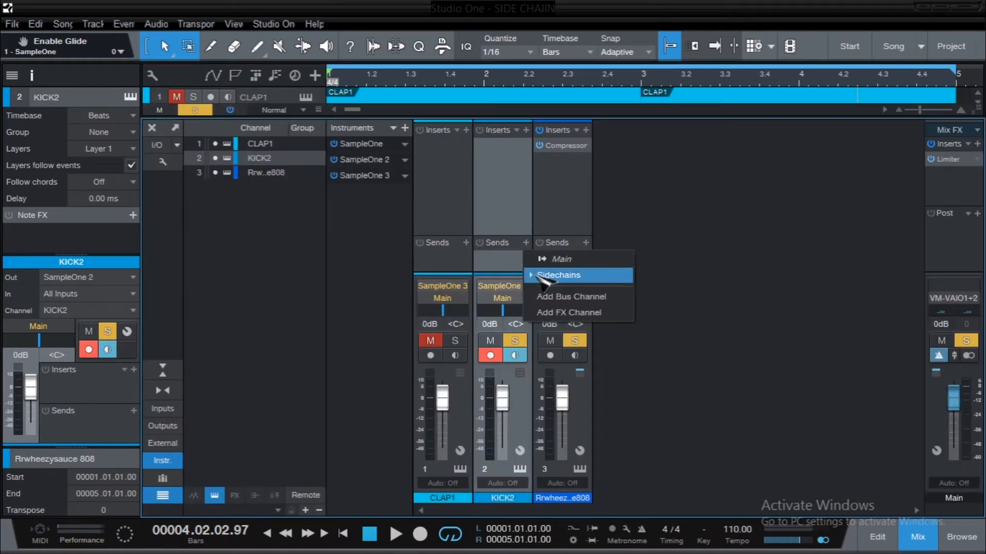
left_click(537, 276)
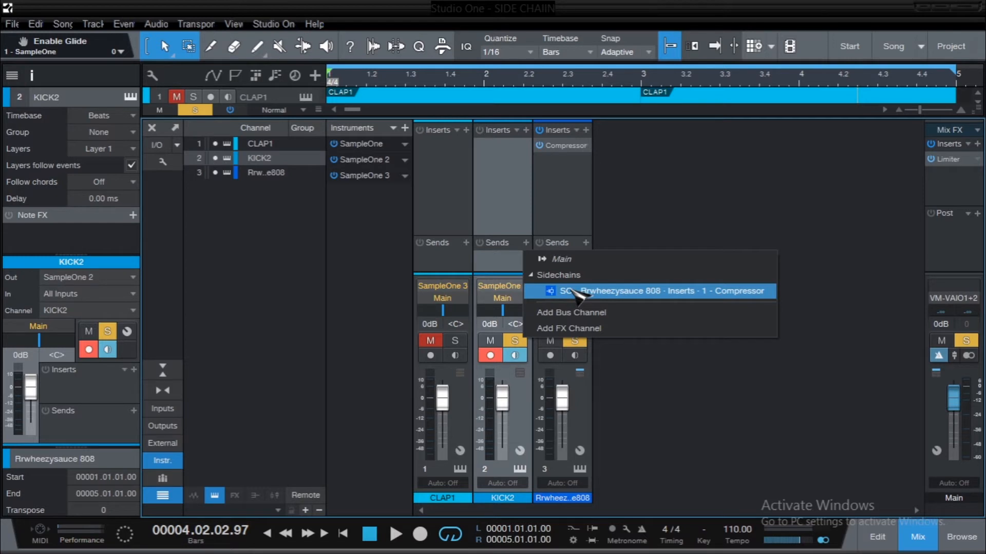
left_click(578, 292)
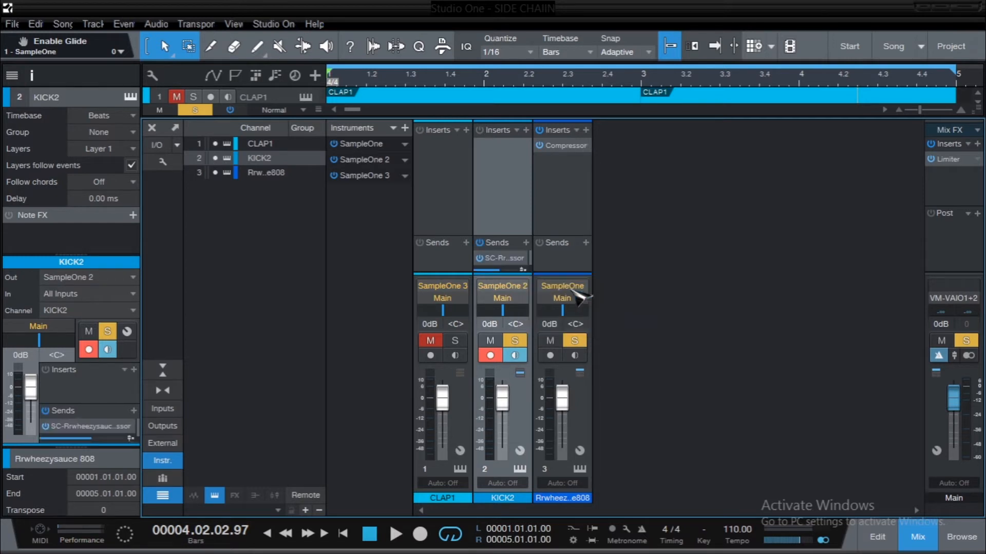
Step: Switch the KICK2 sidechain send to prefader and close the mixer
left_click_drag(506, 237, 505, 178)
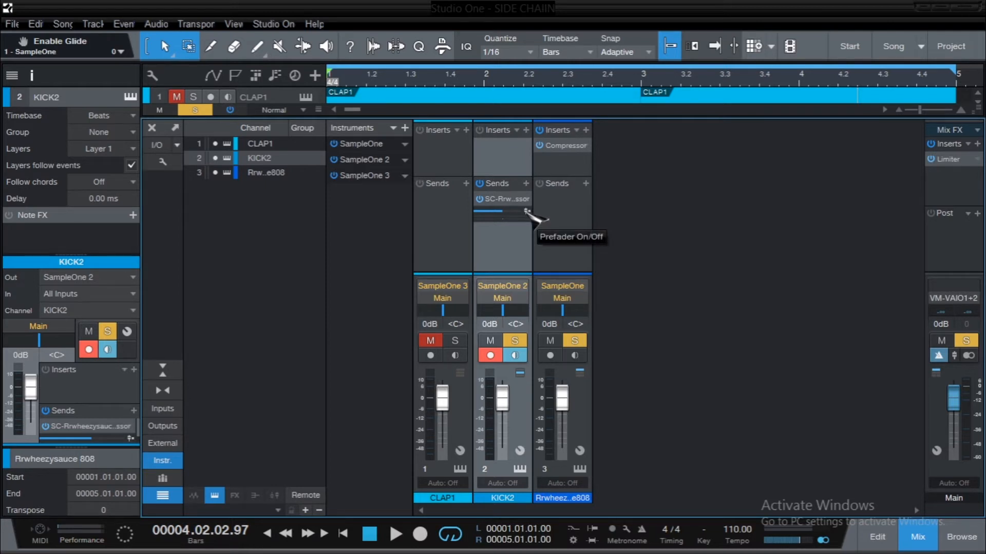
left_click(527, 211)
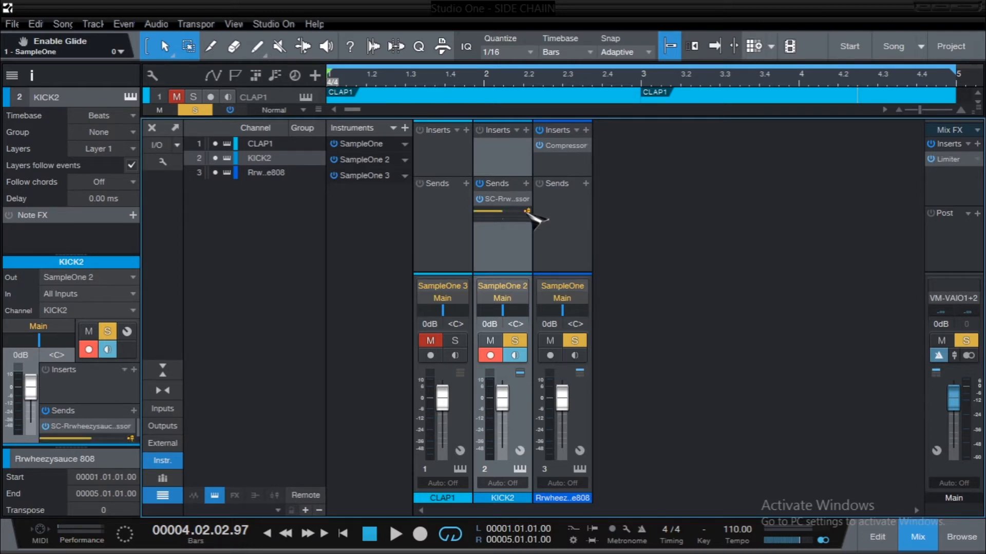
left_click(918, 537)
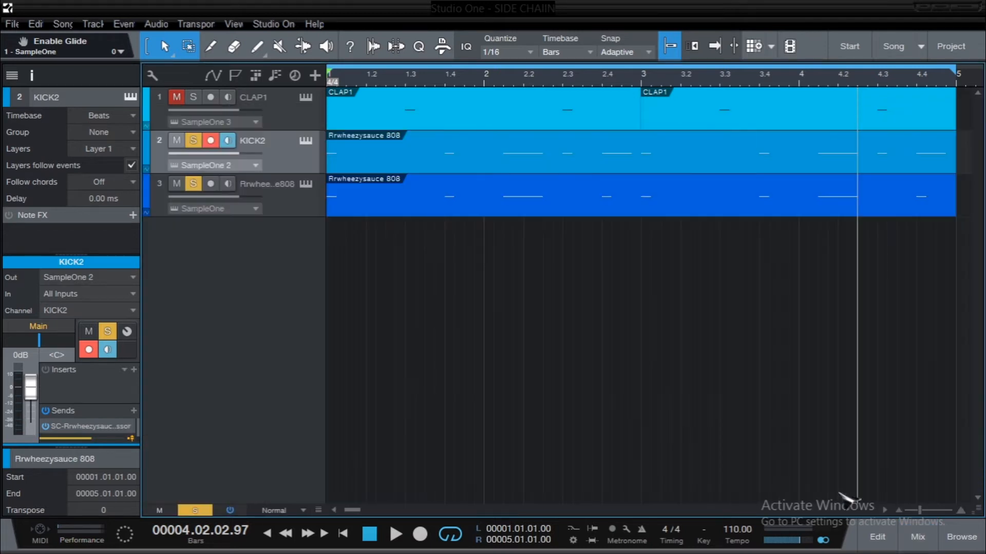
Step: Set the attack of the Rrwheezysauce 808 track's Compressor to 0.10 ms
left_click(294, 207)
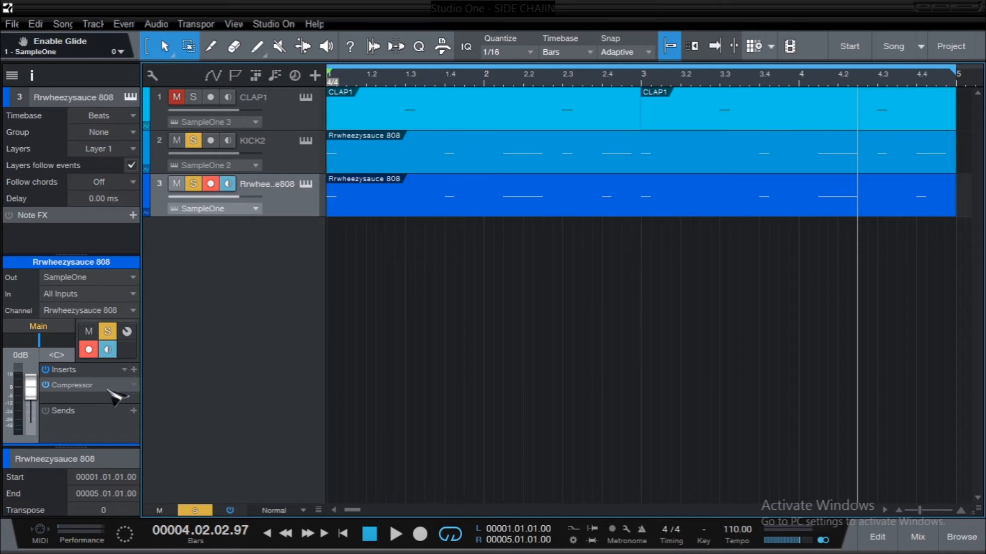
left_click(77, 389)
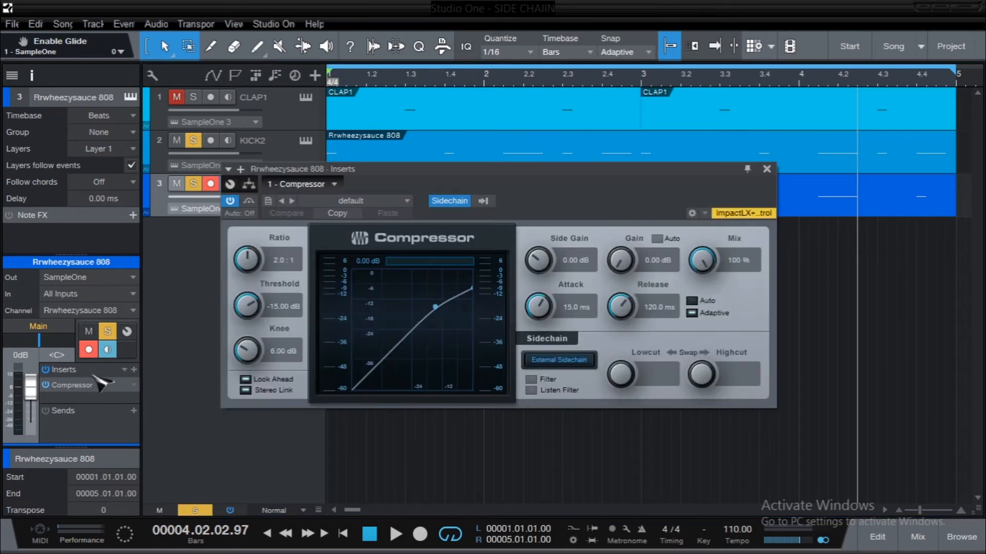
left_click_drag(434, 191, 507, 225)
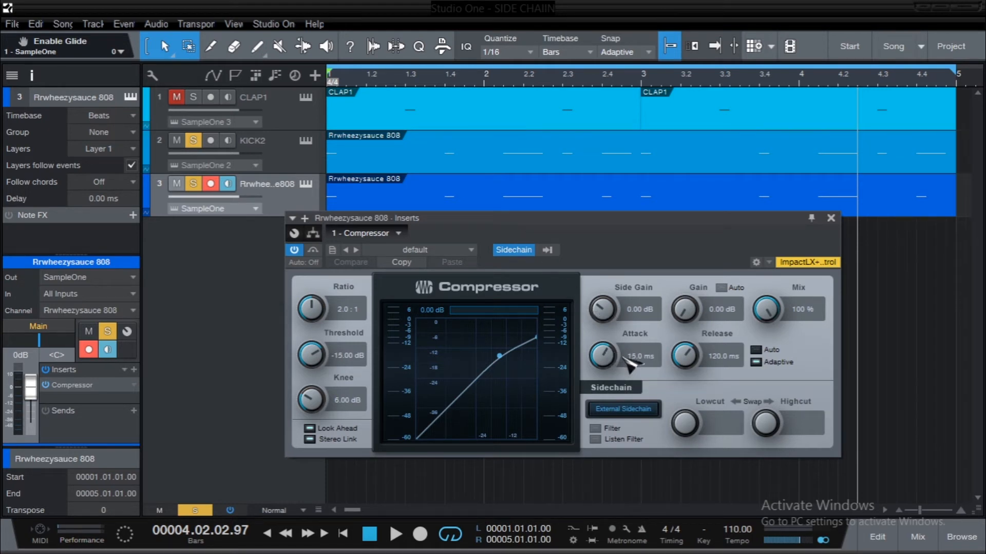
mouse_move(612, 360)
left_mouse_down()
mouse_move(613, 382)
mouse_move(607, 364)
left_mouse_up()
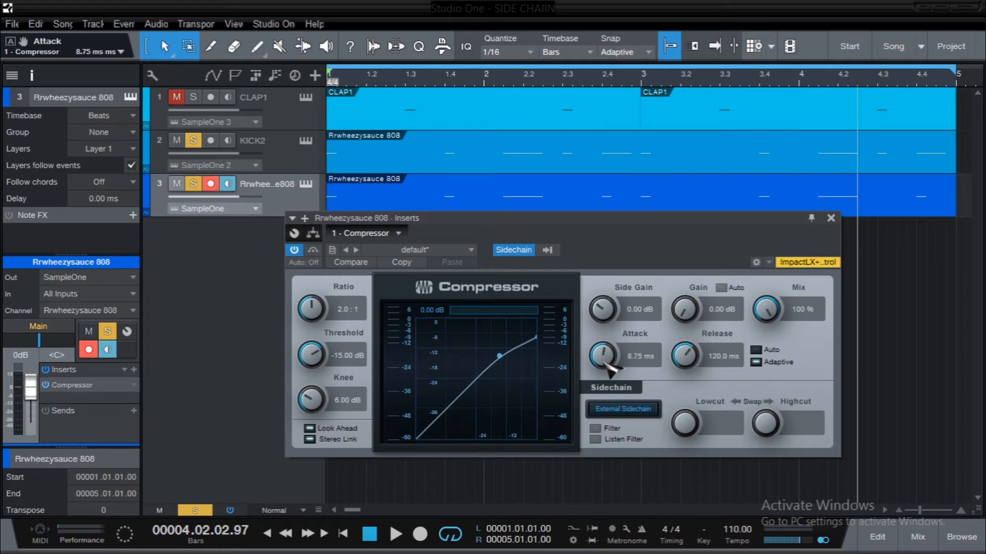
left_click_drag(608, 365, 615, 383)
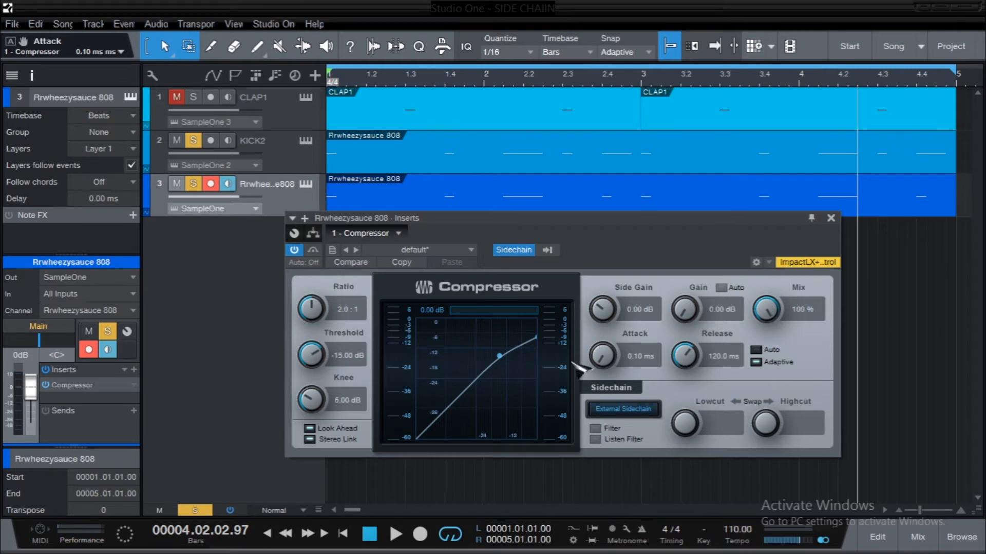
left_click_drag(595, 365, 604, 271)
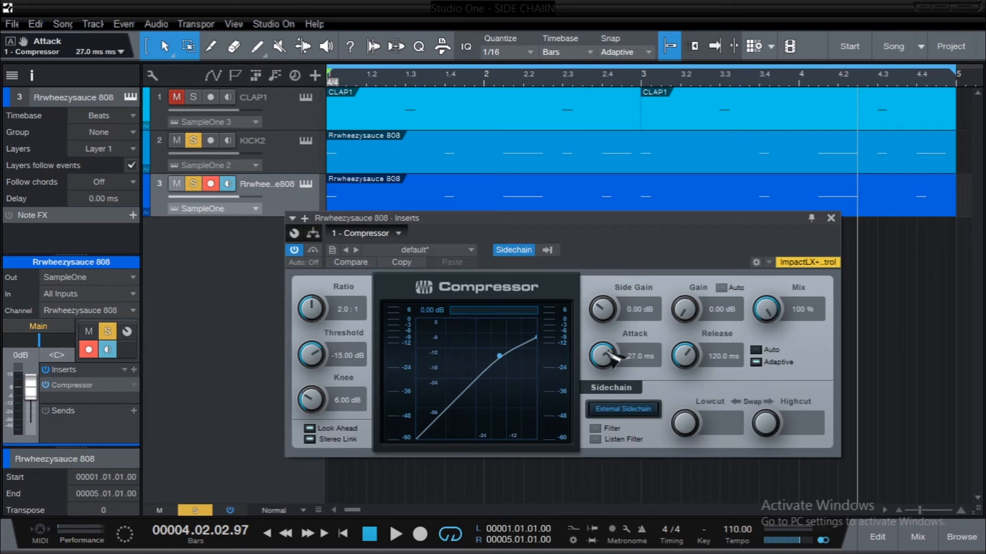
left_click_drag(618, 352, 629, 520)
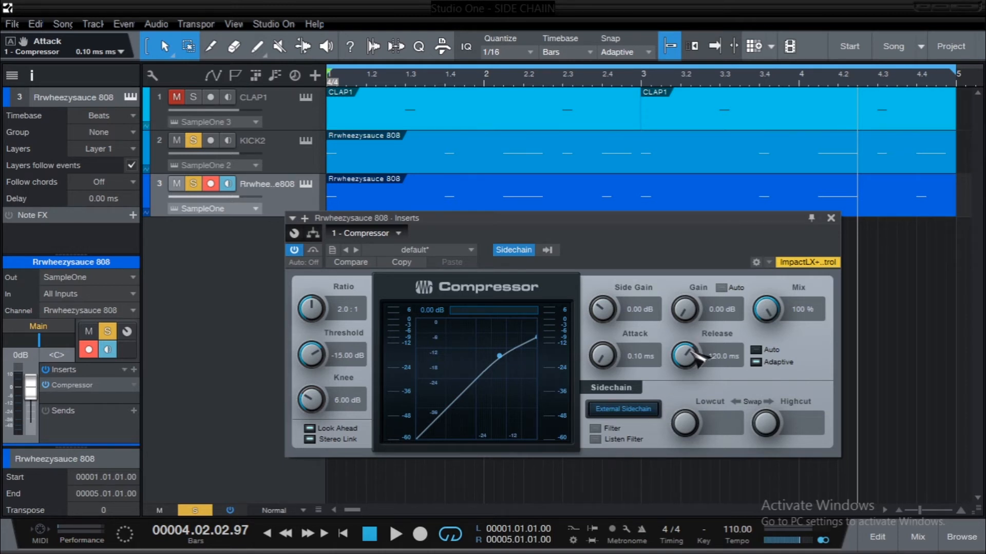
Step: Set the Compressor's release to 35 ms
left_click_drag(685, 353, 682, 371)
left_click(721, 355)
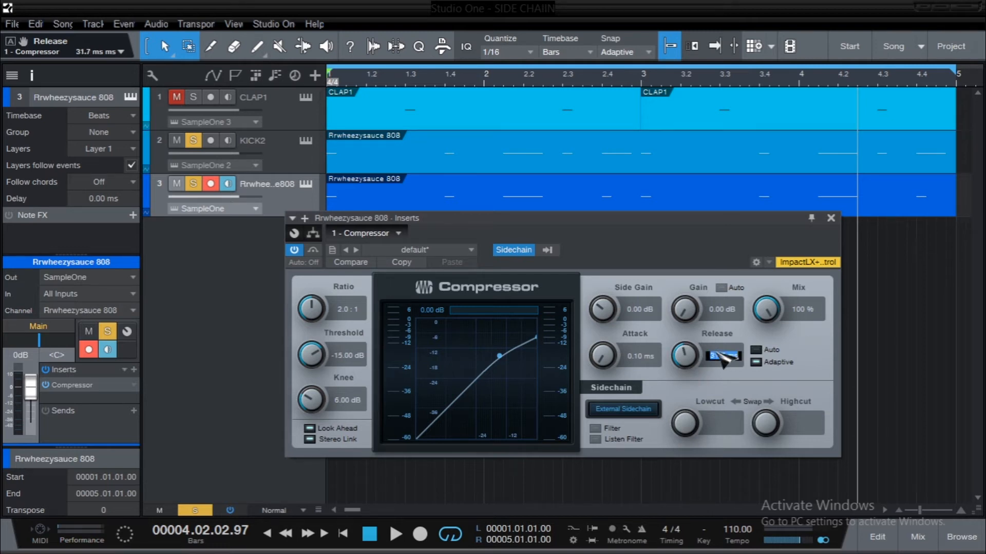
type("35")
key("Return")
left_click_drag(721, 231, 718, 217)
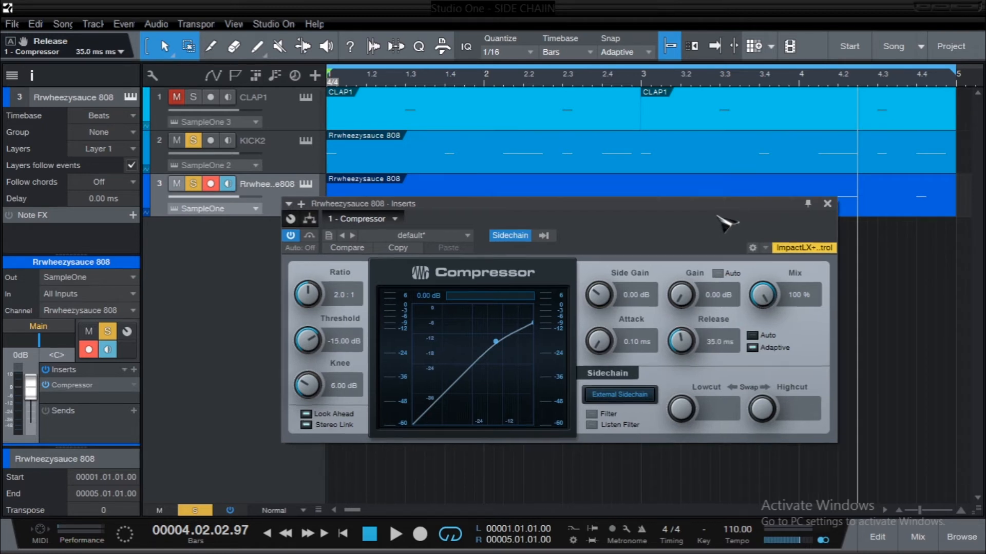
left_click(726, 224)
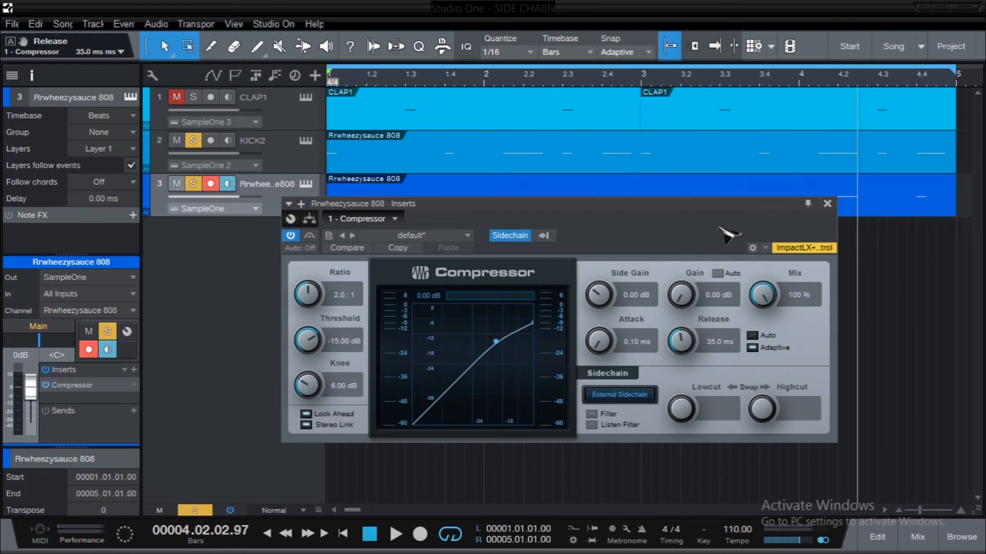
left_click(718, 342)
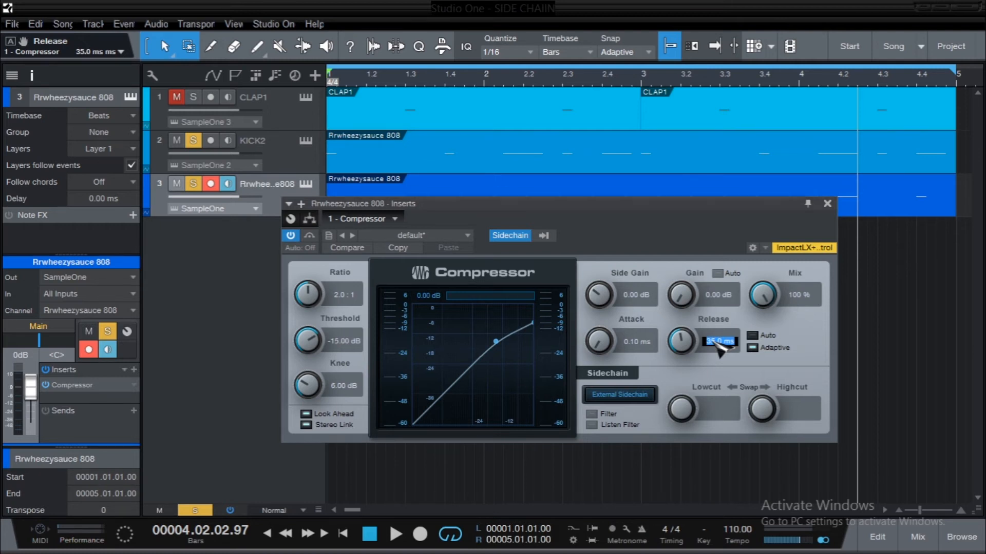
key("Return")
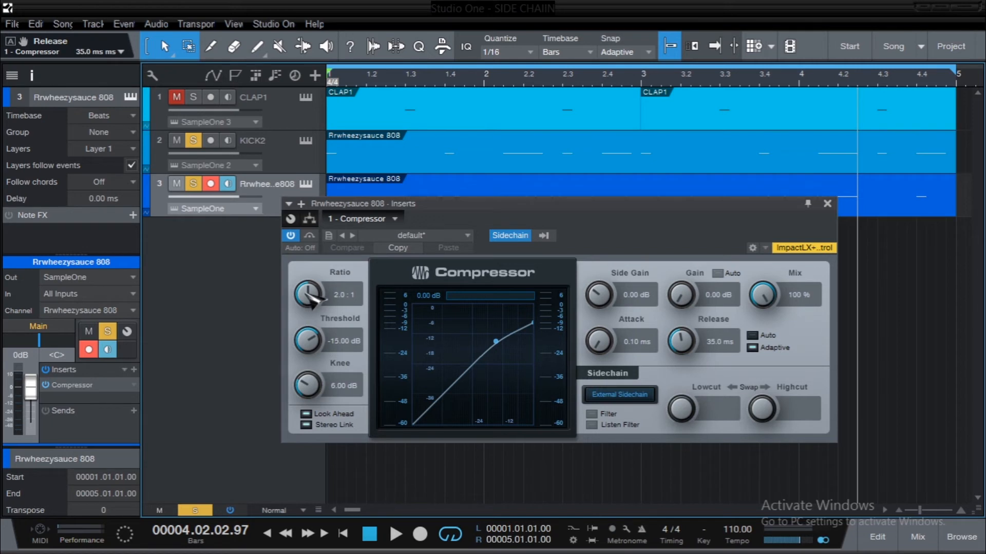
Step: Set the Compressor's ratio to 20.0:1 and threshold to -48.00 dB, and play the loop to hear the extreme ducking
left_click_drag(311, 297, 297, 209)
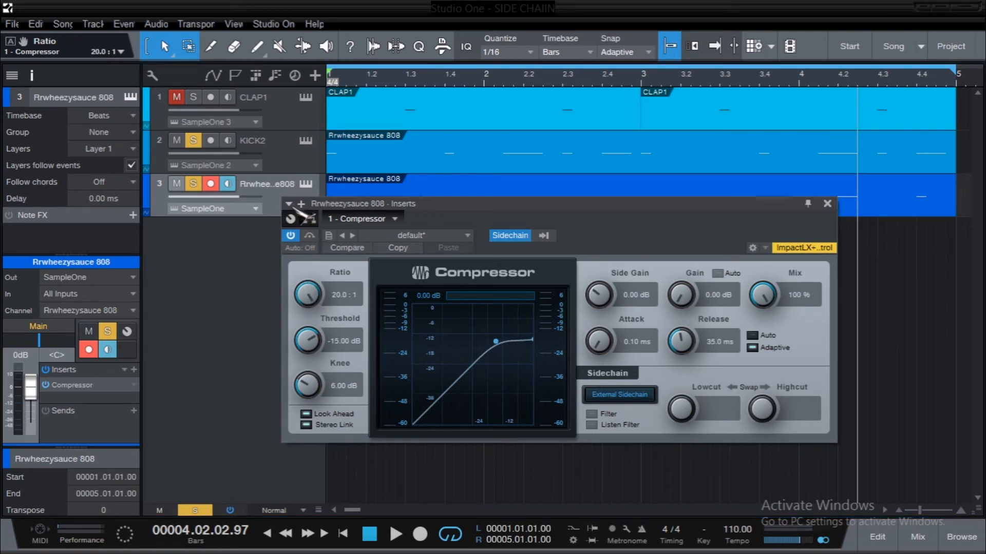
left_click_drag(308, 336, 313, 392)
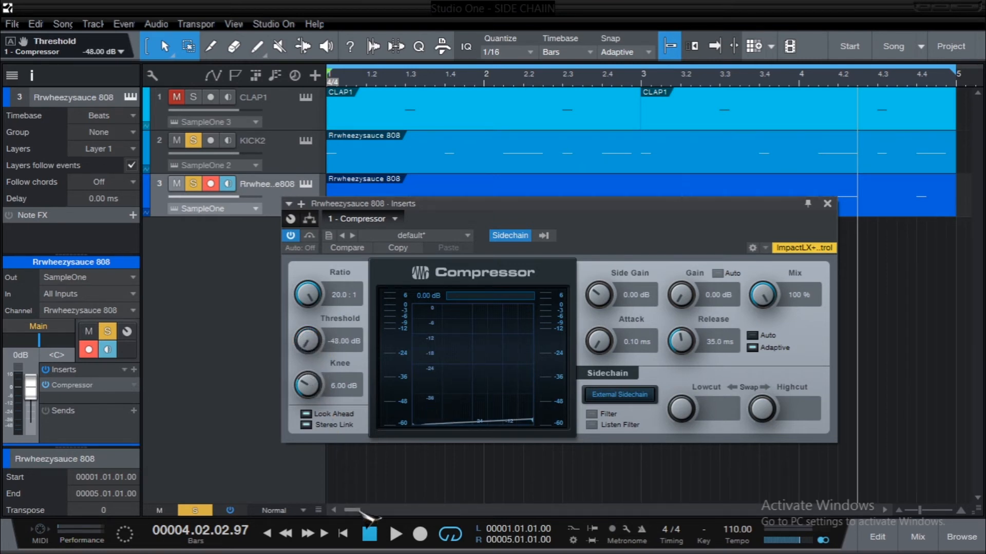
key("space")
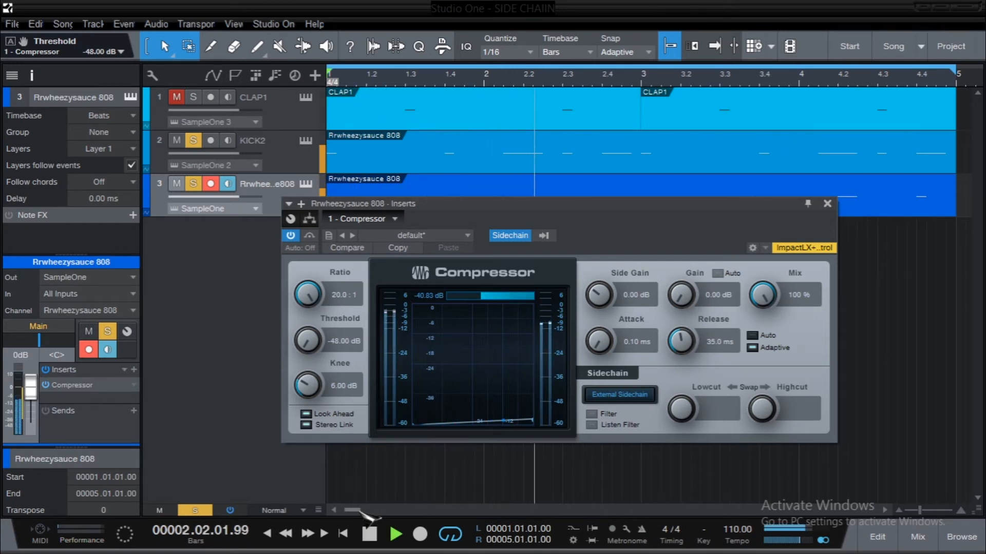
key("space")
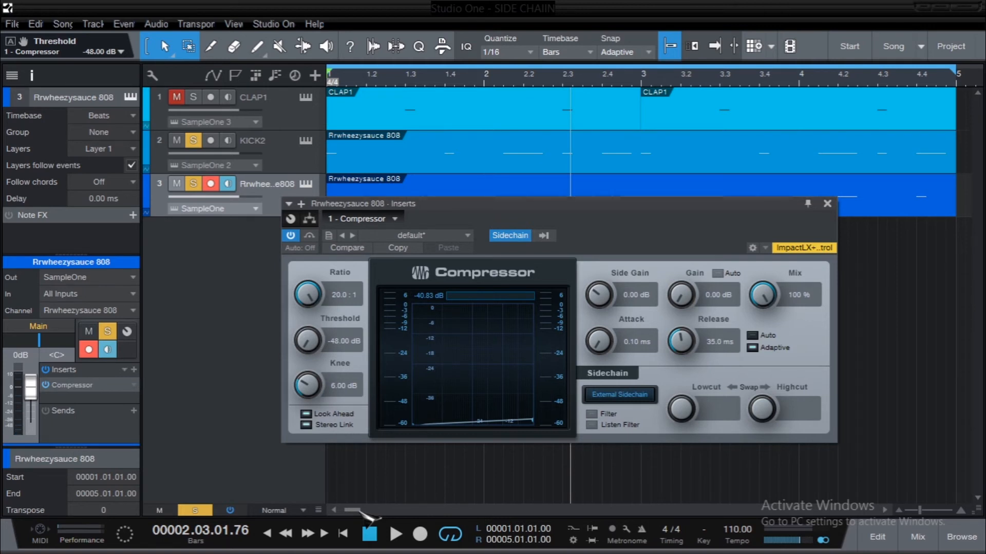
key("space")
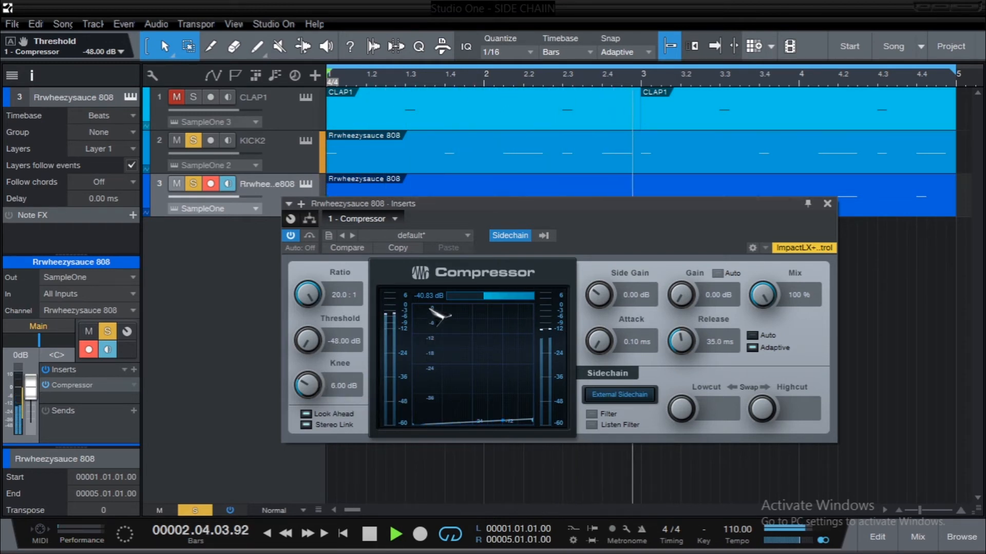
Step: Try a release of about 30 ms during playback, set it back to 35 ms and stop the loop
left_click_drag(687, 349, 680, 348)
left_click(724, 344)
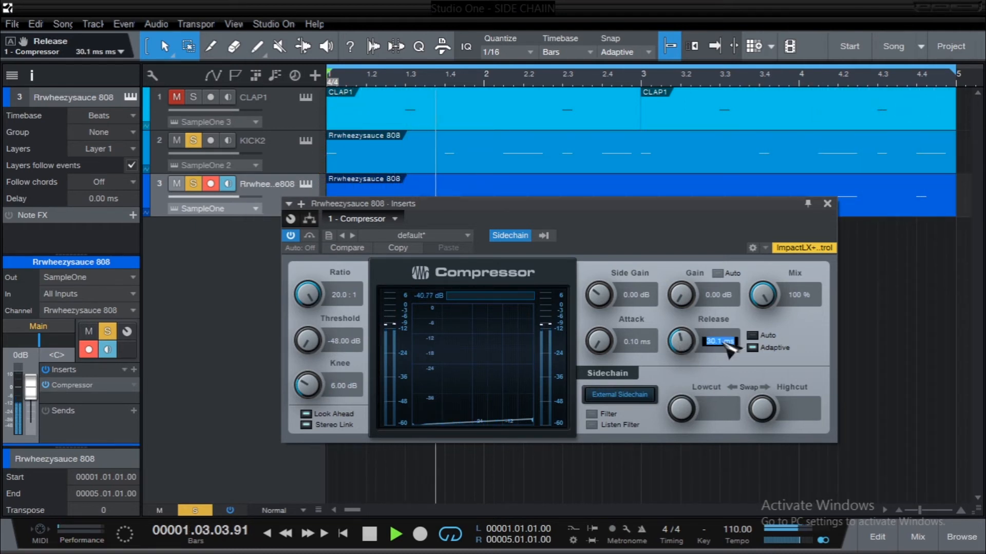
type("35")
key("Return")
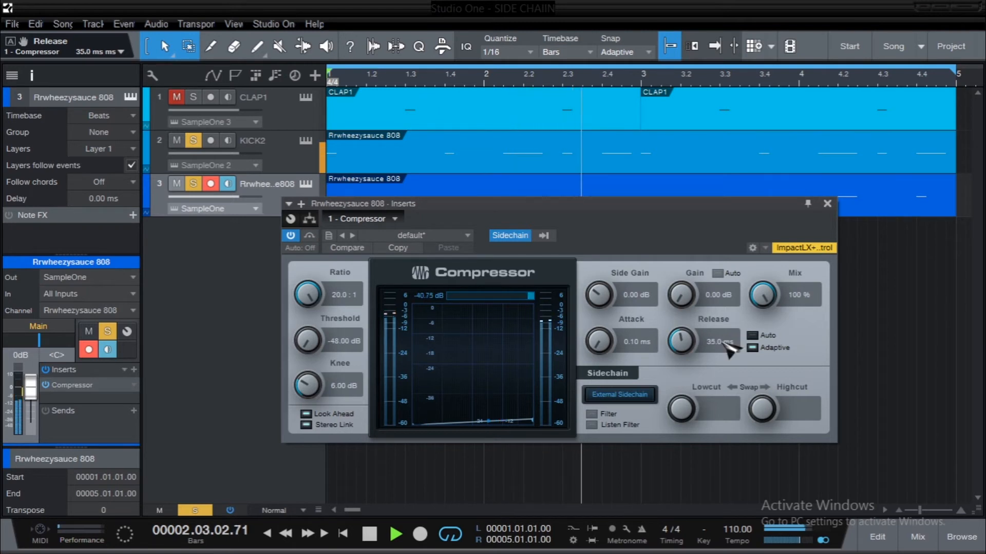
key("space")
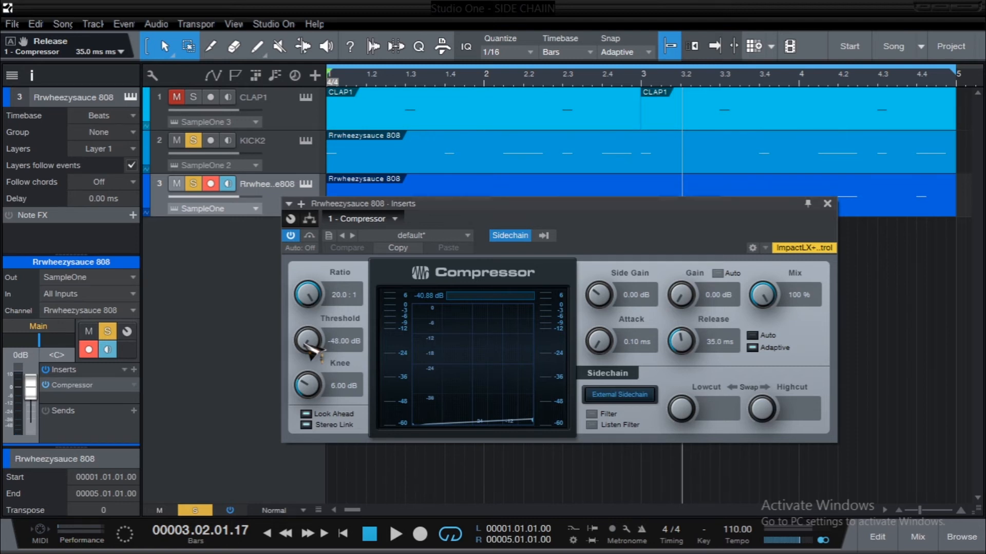
Step: Raise the Compressor's threshold to about -30.7 dB, play the loop and raise it further to -21.12 dB
left_click_drag(311, 352, 312, 299)
key("space")
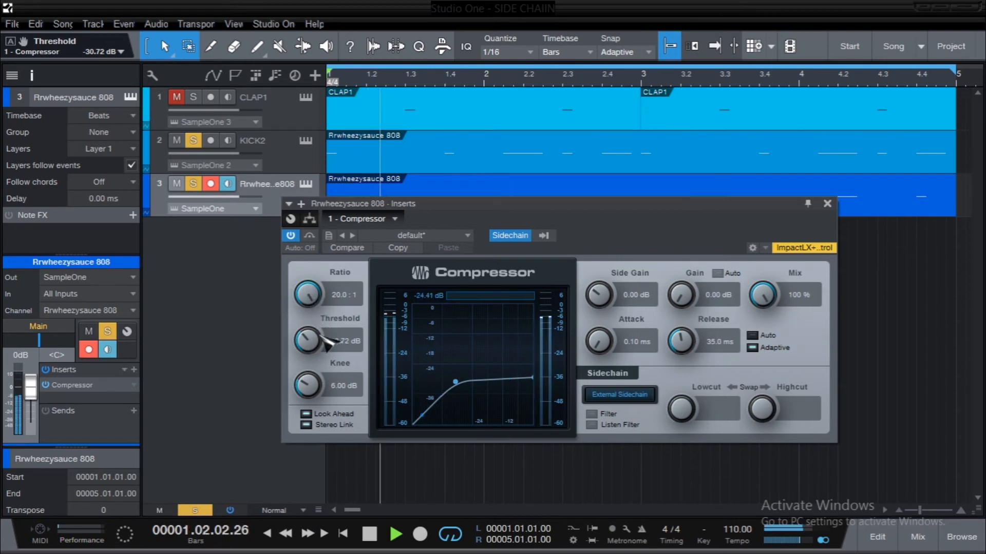
mouse_move(321, 334)
left_mouse_down()
mouse_move(314, 341)
mouse_move(312, 315)
mouse_move(315, 347)
left_mouse_up()
key("space")
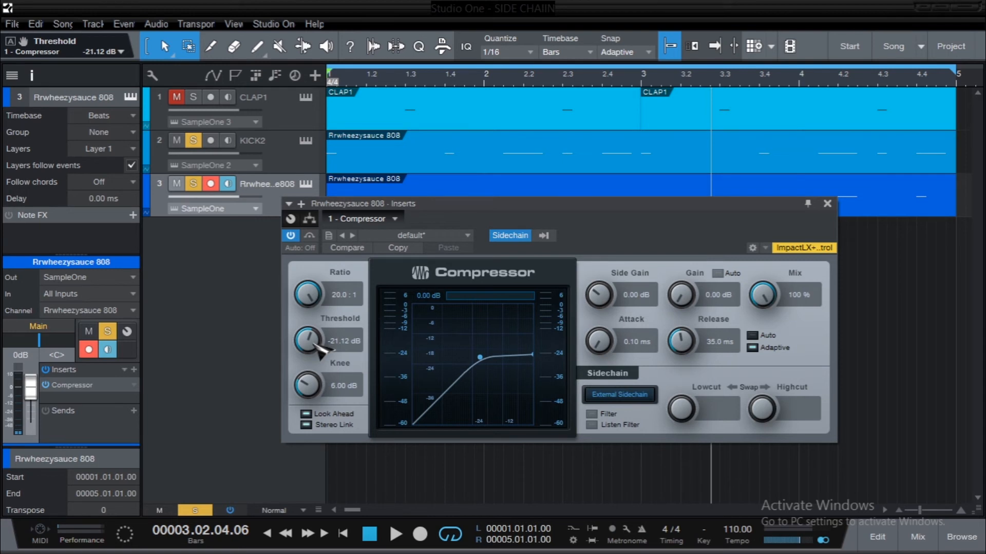
Step: Set the Compressor's knee to 7.79 dB, ratio to 4.5:1 and threshold to -21.60 dB while the loop plays
key("space")
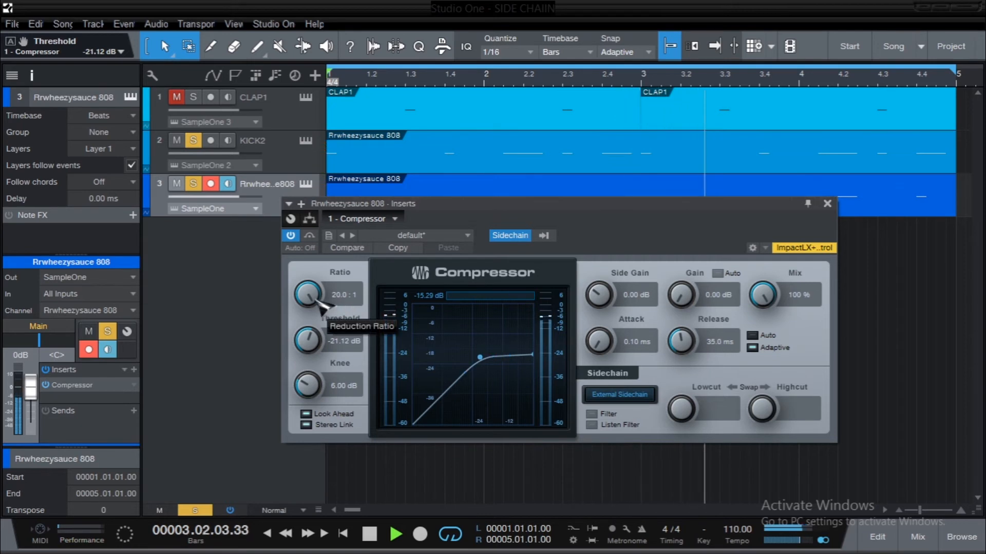
left_click_drag(308, 382, 316, 379)
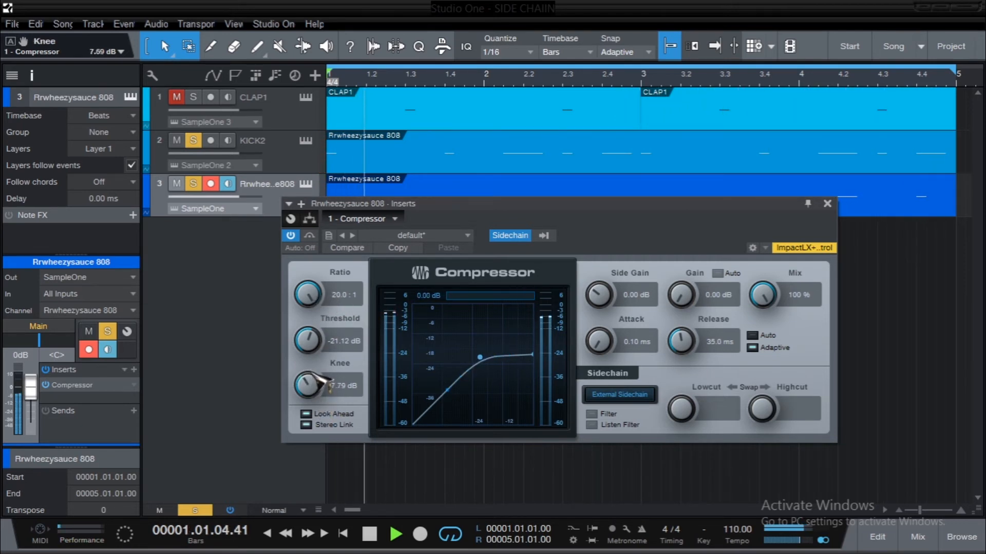
left_click_drag(309, 295, 317, 340)
mouse_move(311, 343)
left_mouse_down()
mouse_move(314, 354)
mouse_move(310, 343)
left_mouse_up()
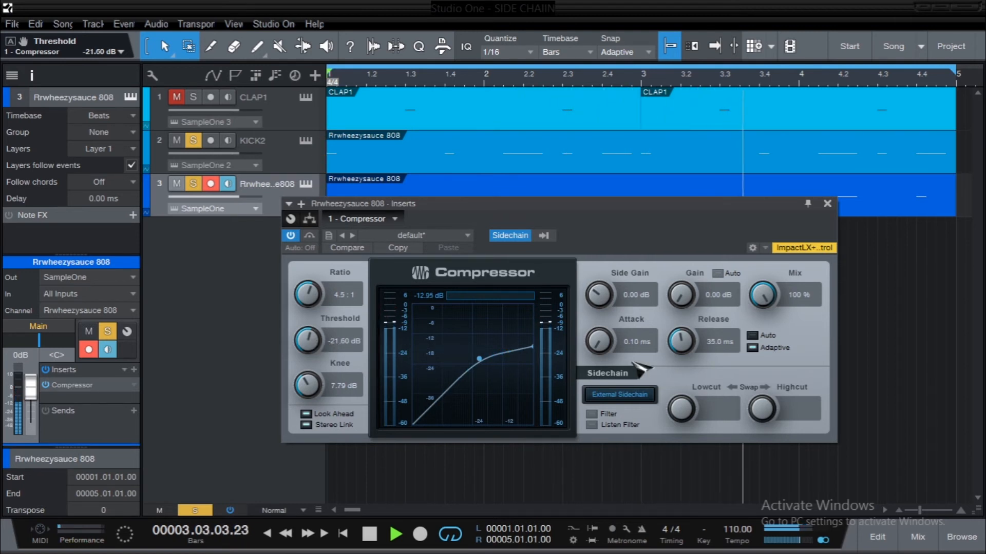
key("space")
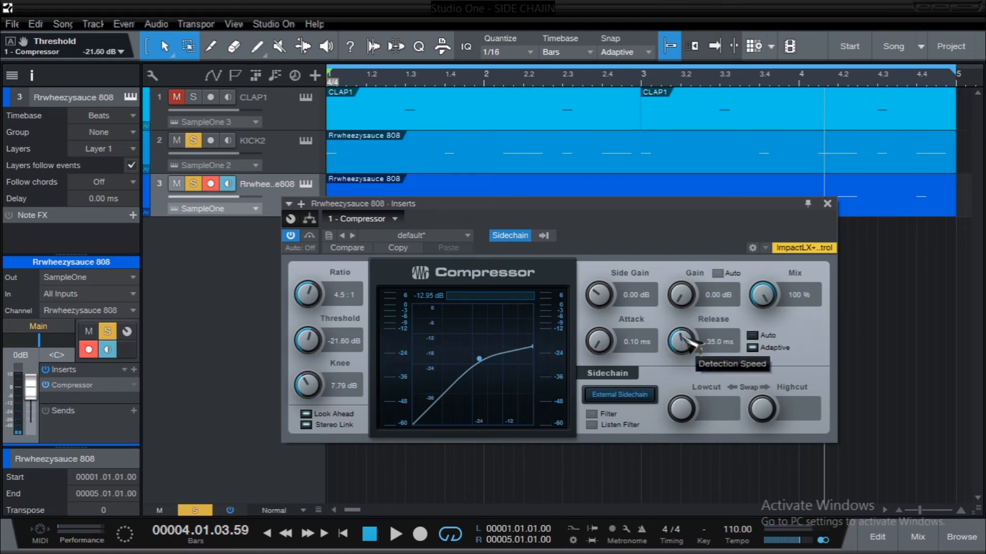
Step: Shorten the Compressor's release to about 17 ms, audition the loop and set the release to 20 ms
left_click_drag(687, 340, 686, 351)
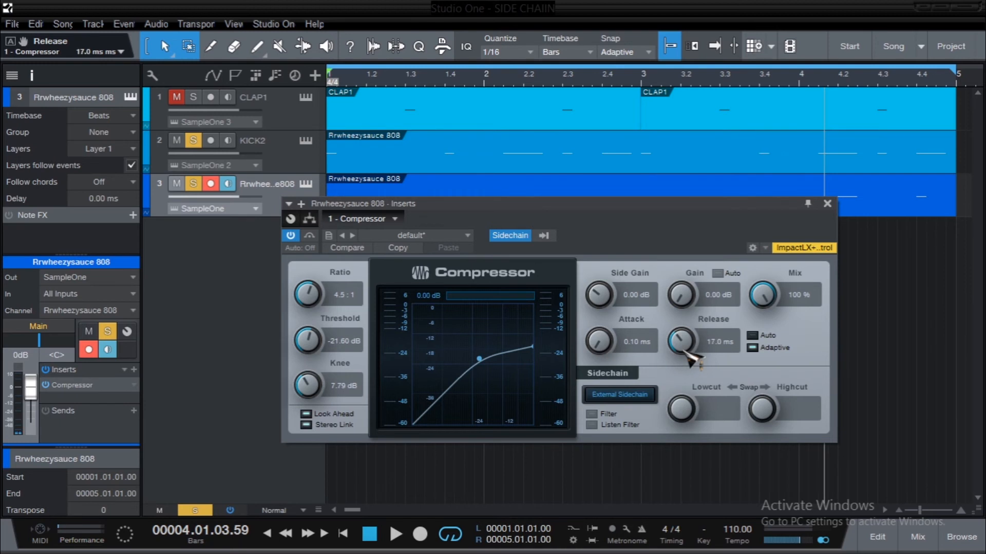
key("space")
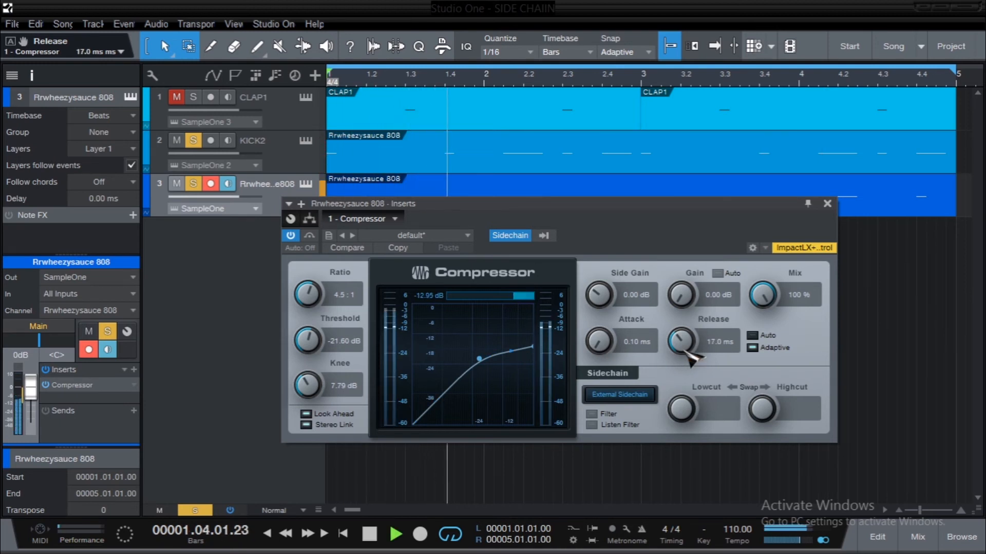
key("space")
left_click_drag(684, 348, 683, 346)
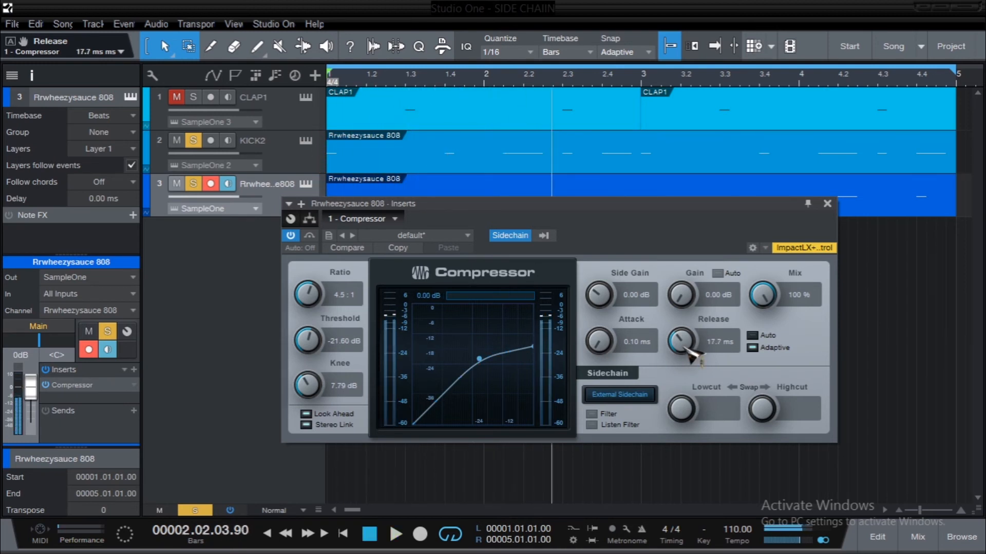
left_click(706, 343)
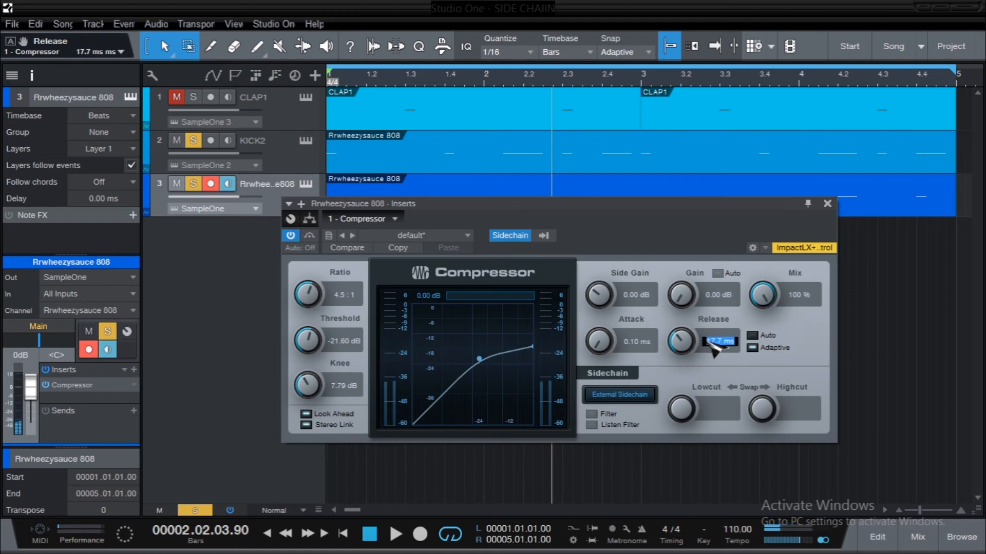
type("20")
key("Return")
Step: Fine-tune the Compressor during playback to a 9.9:1 ratio, -21.36 dB threshold and 16.5 ms release
key("space")
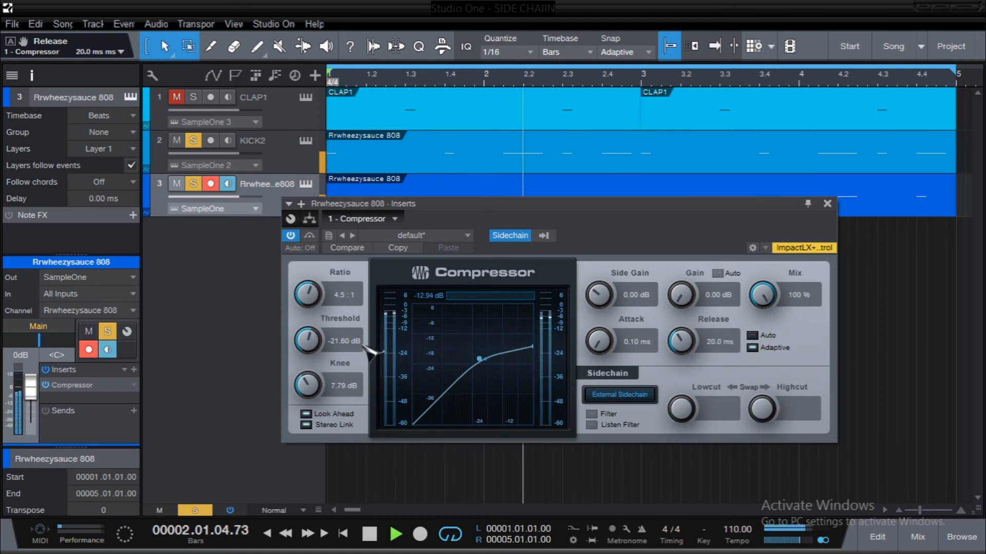
mouse_move(312, 349)
left_mouse_down()
mouse_move(315, 359)
mouse_move(314, 332)
left_mouse_up()
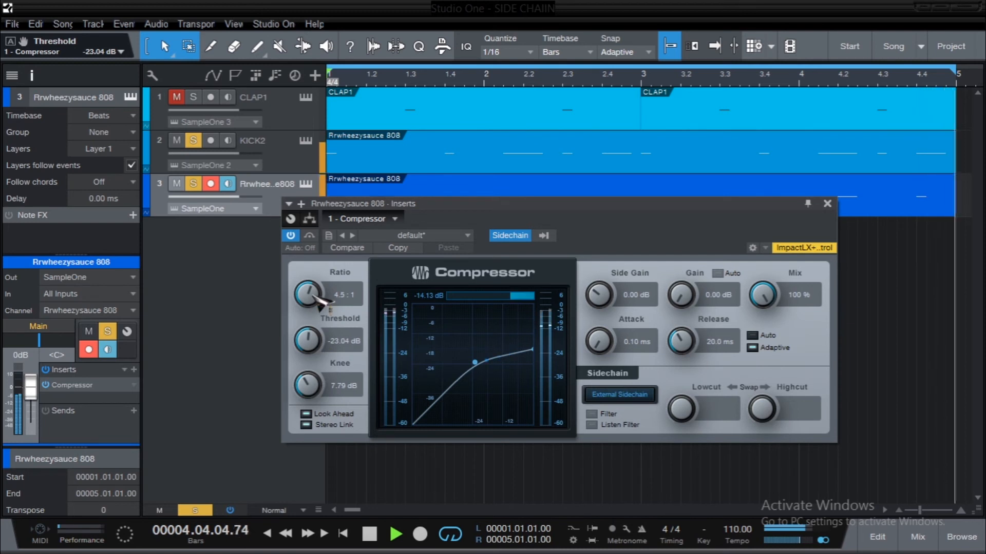
left_click_drag(325, 297, 322, 266)
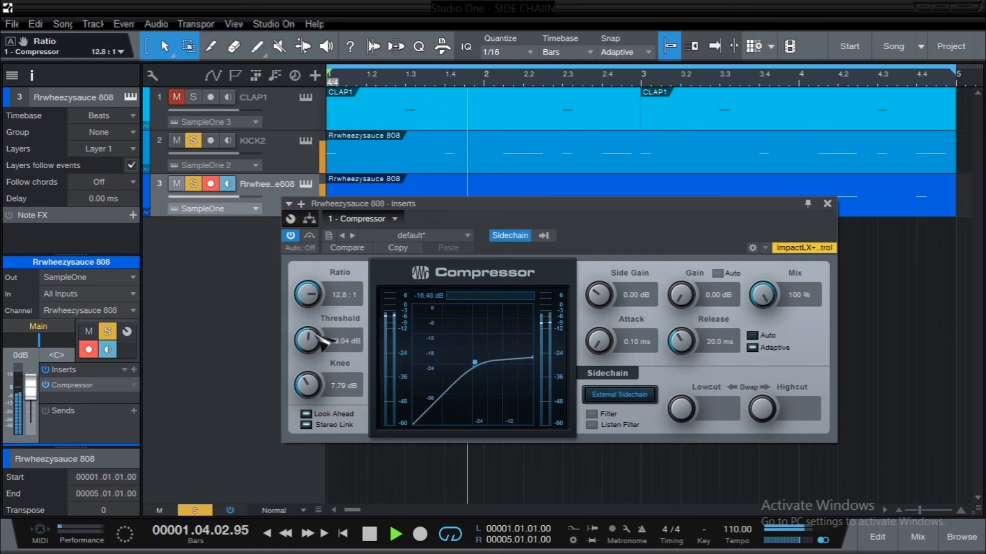
left_click_drag(309, 294, 319, 339)
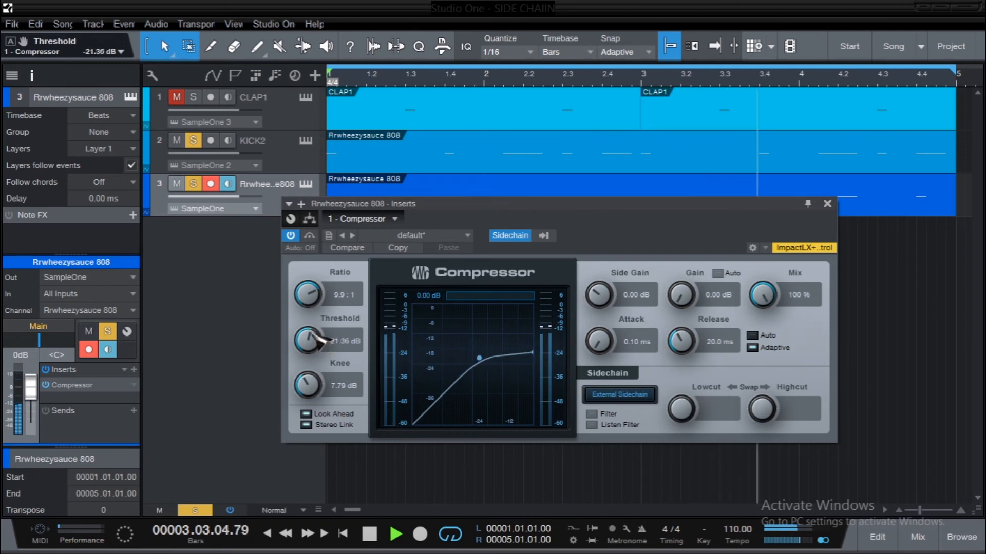
left_click_drag(681, 347, 685, 355)
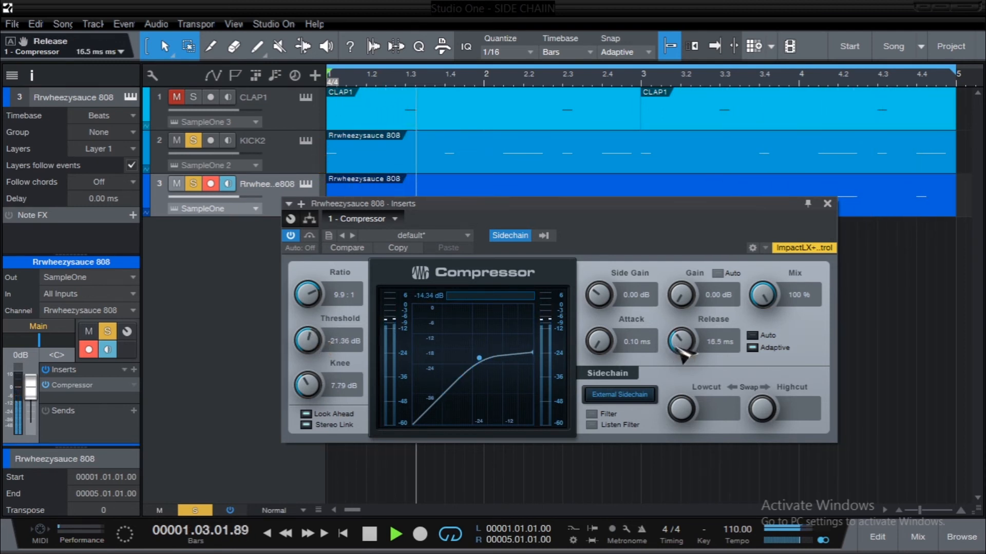
key("space")
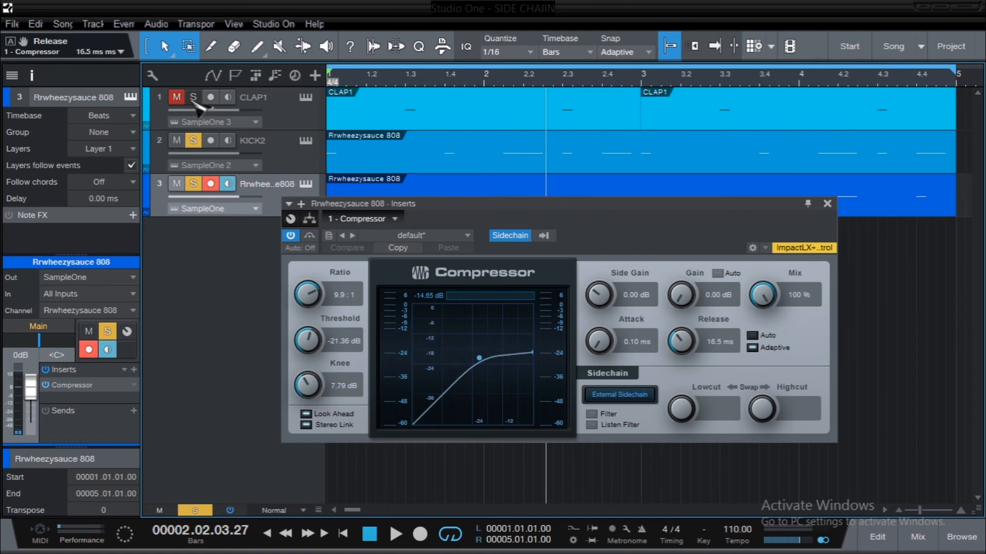
Step: Unmute CLAP1, clear all solos and play the full beat with the track inspector hidden
left_click(177, 97)
left_click(195, 511)
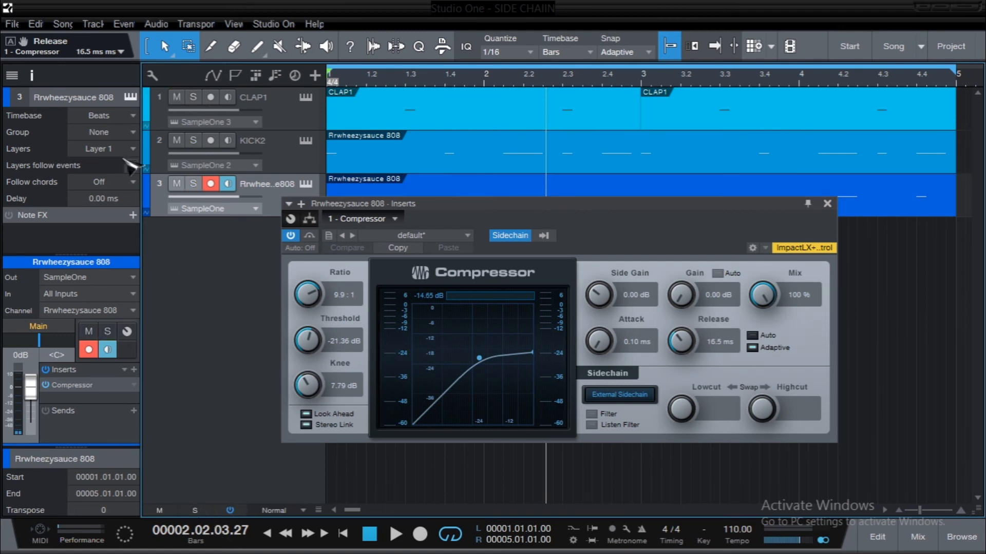
left_click(33, 77)
key("space")
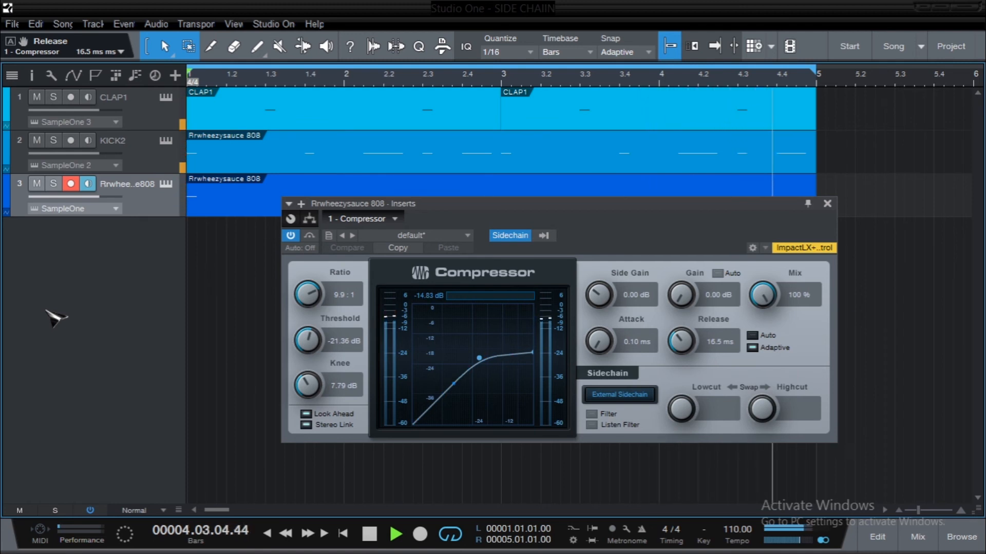
key("space")
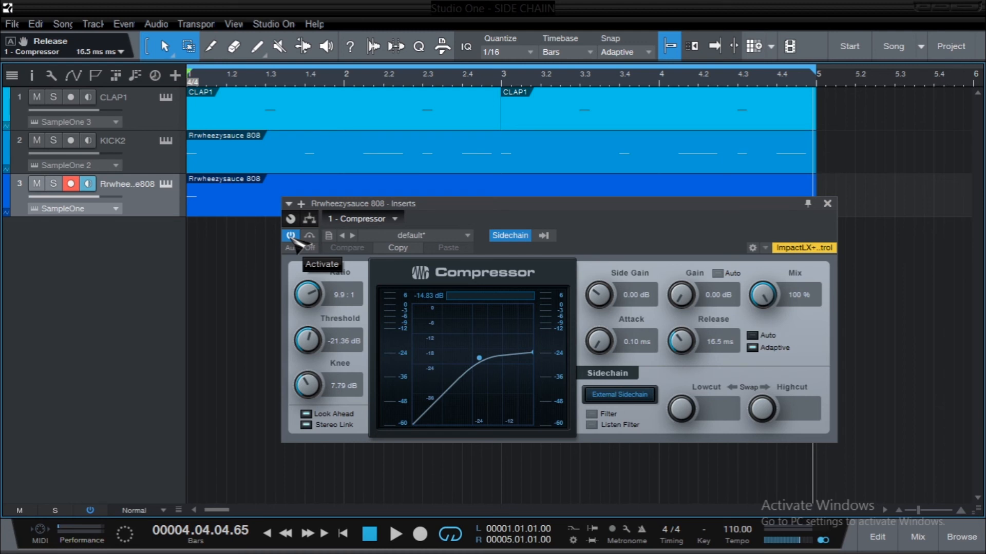
Step: Bypass the 808's Compressor, mute CLAP1 and play only the kick and 808 without sidechaining
left_click(291, 235)
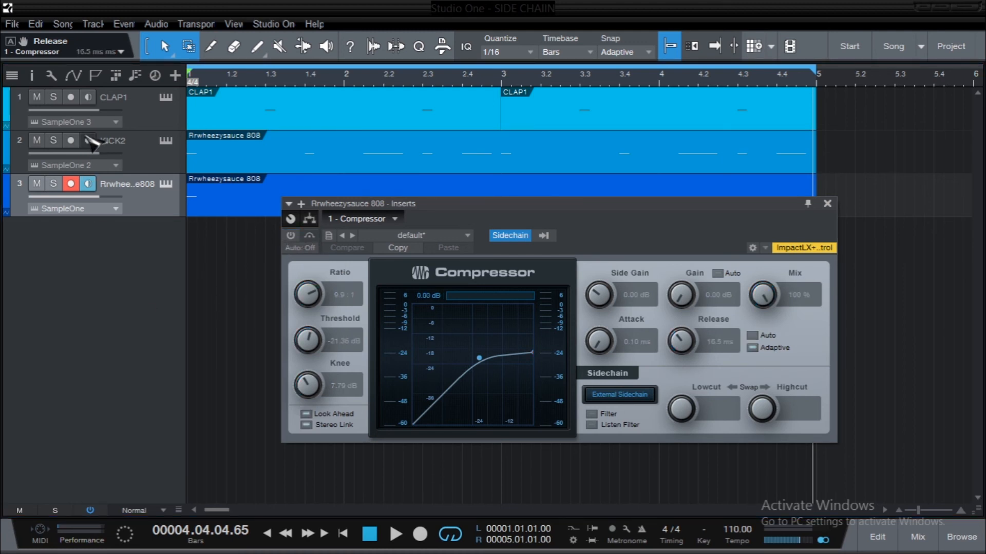
left_click(37, 97)
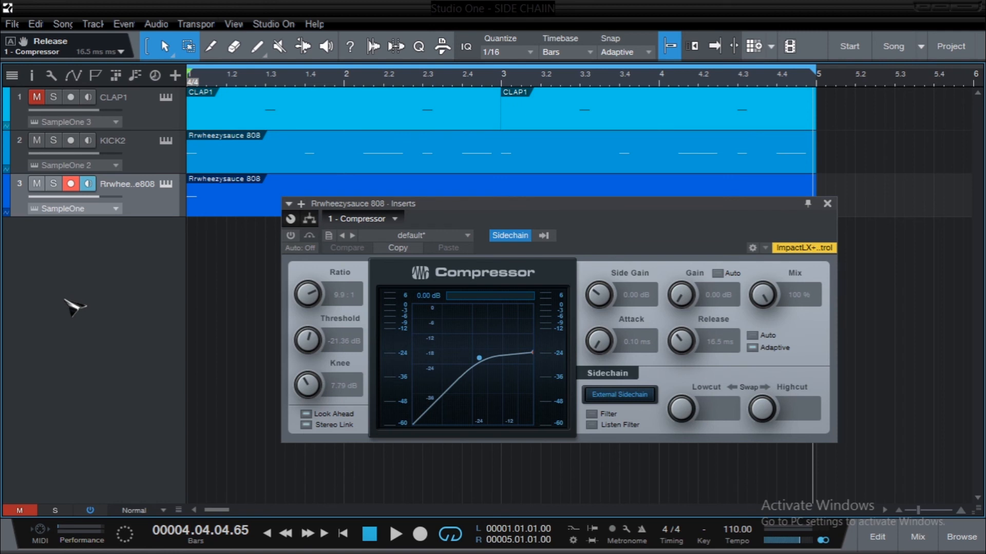
key("space")
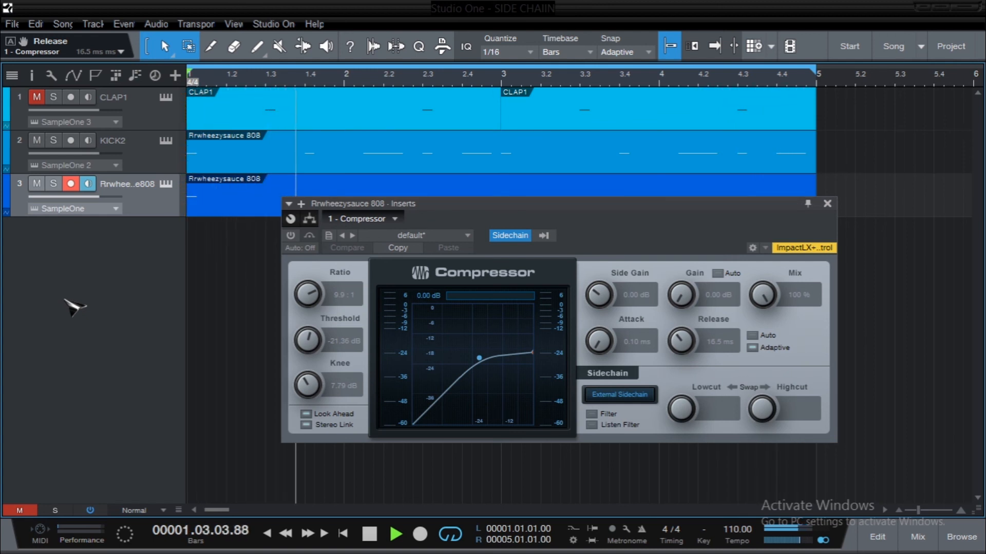
key("space")
Step: Reactivate the 808's Compressor, play the kick and 808 for comparison and close the Compressor window
left_click(291, 236)
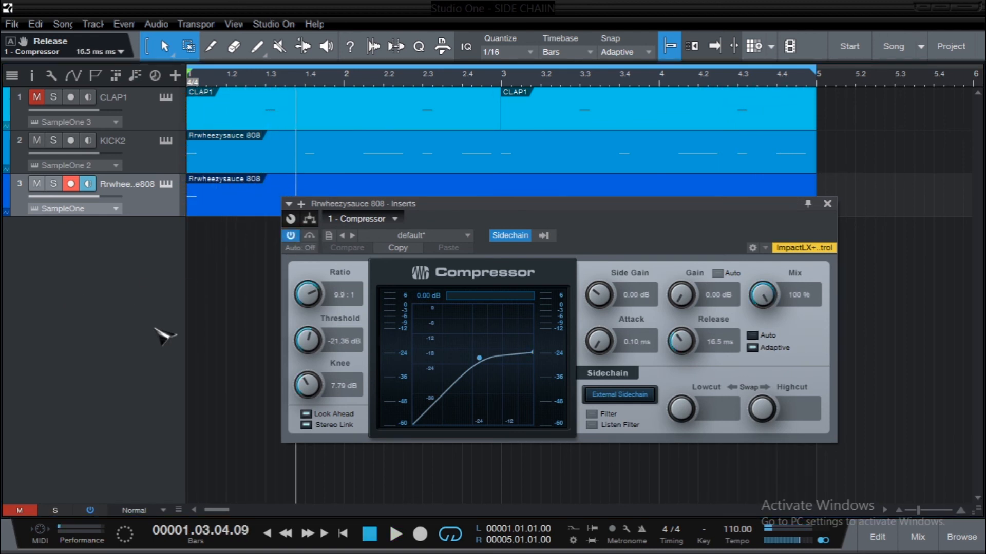
key("space")
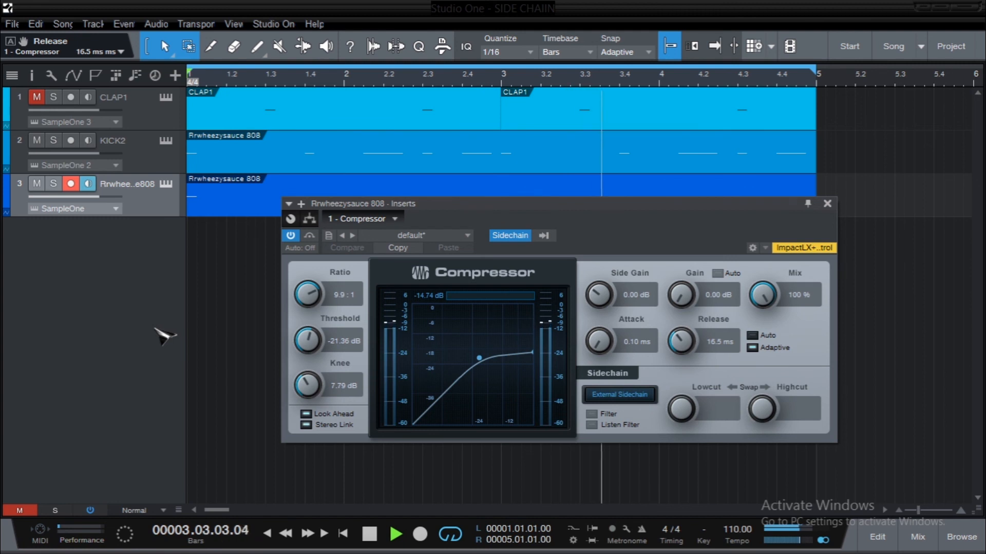
key("space")
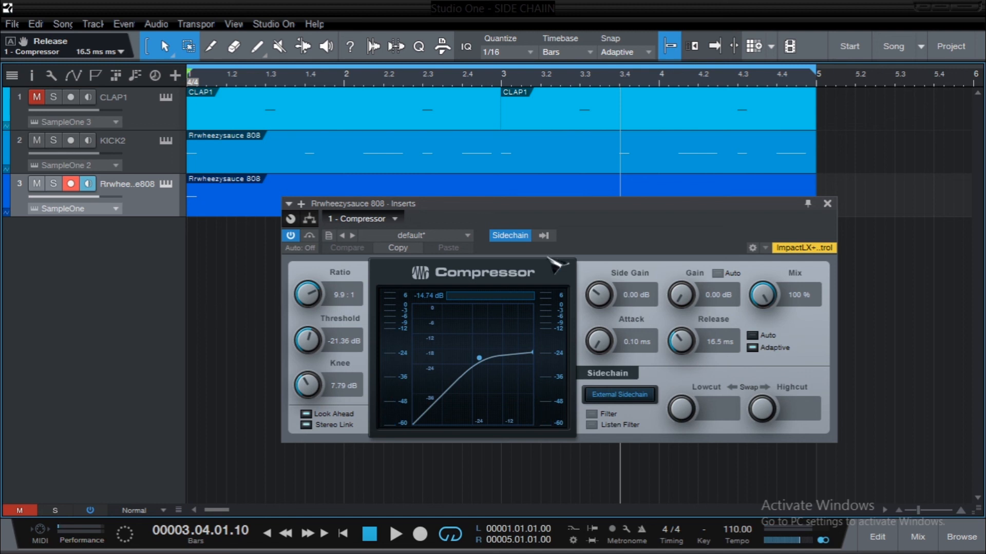
left_click(827, 204)
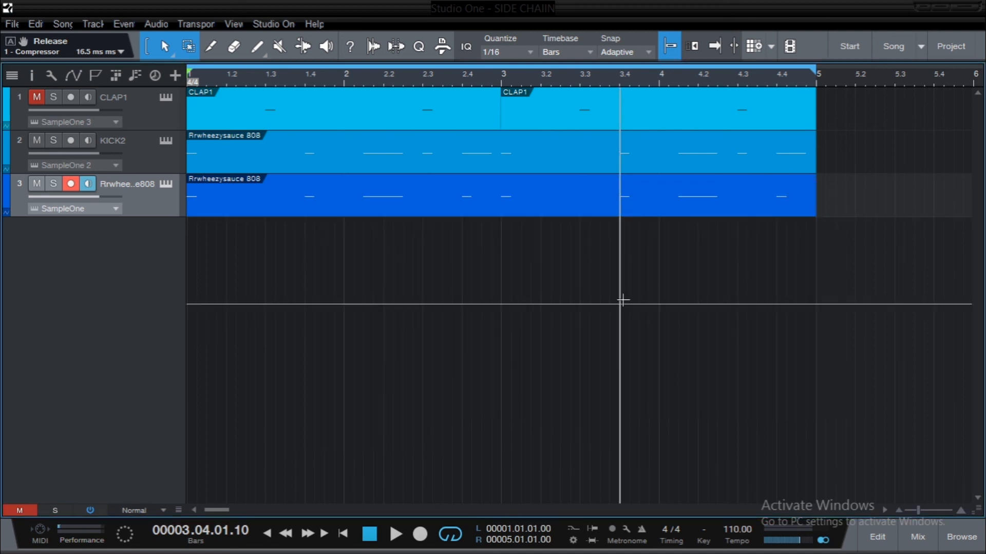